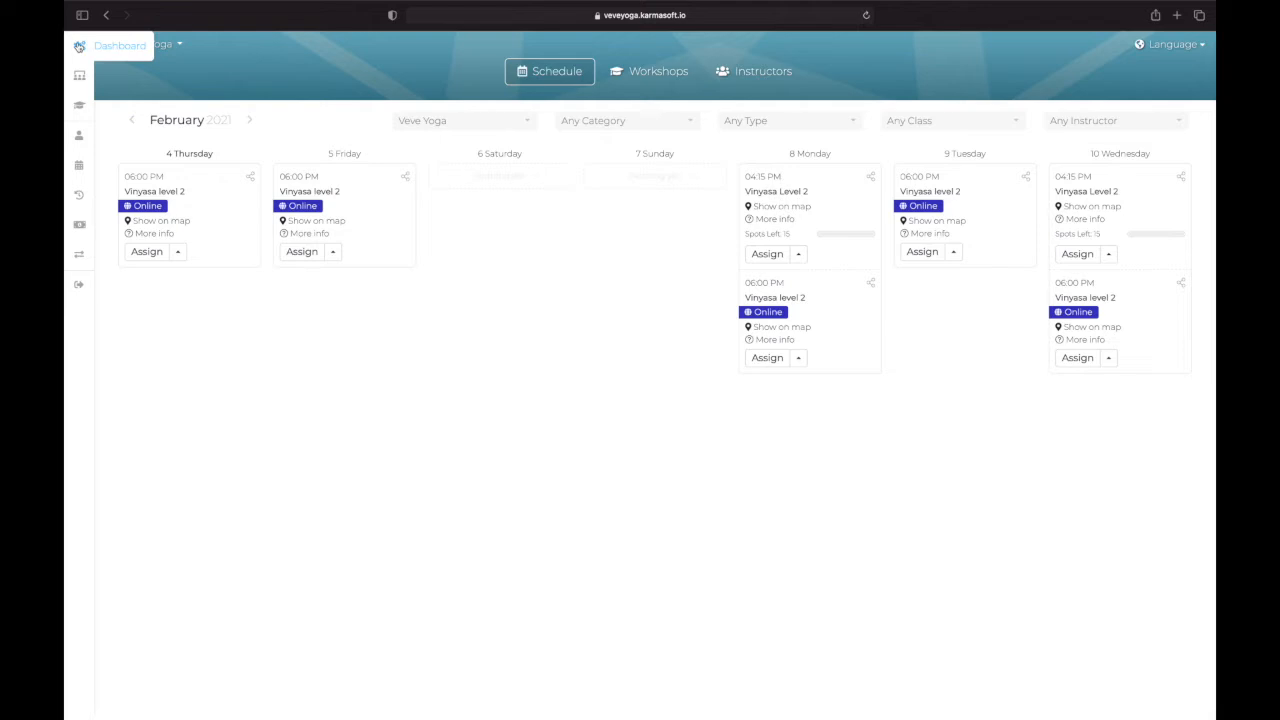
# Step: Open the studio's product list from the dashboard and start a new product
pyautogui.click(79, 46)
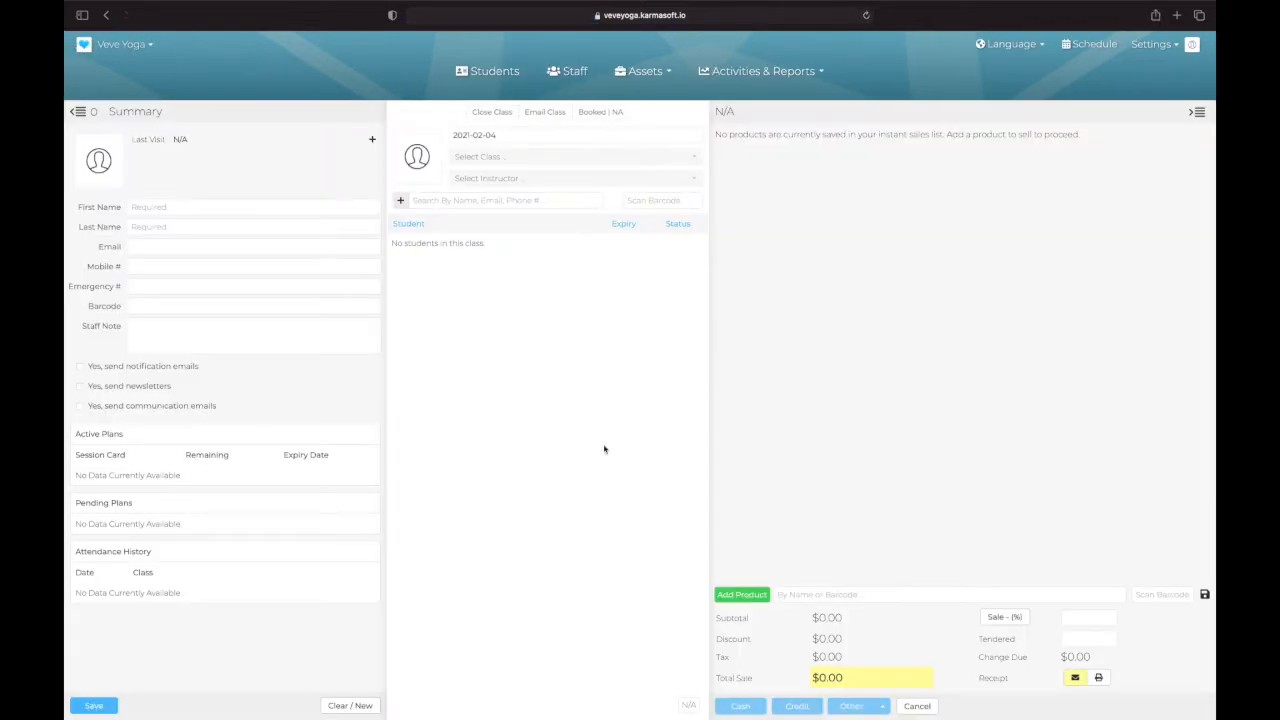
pyautogui.click(637, 74)
pyautogui.click(637, 101)
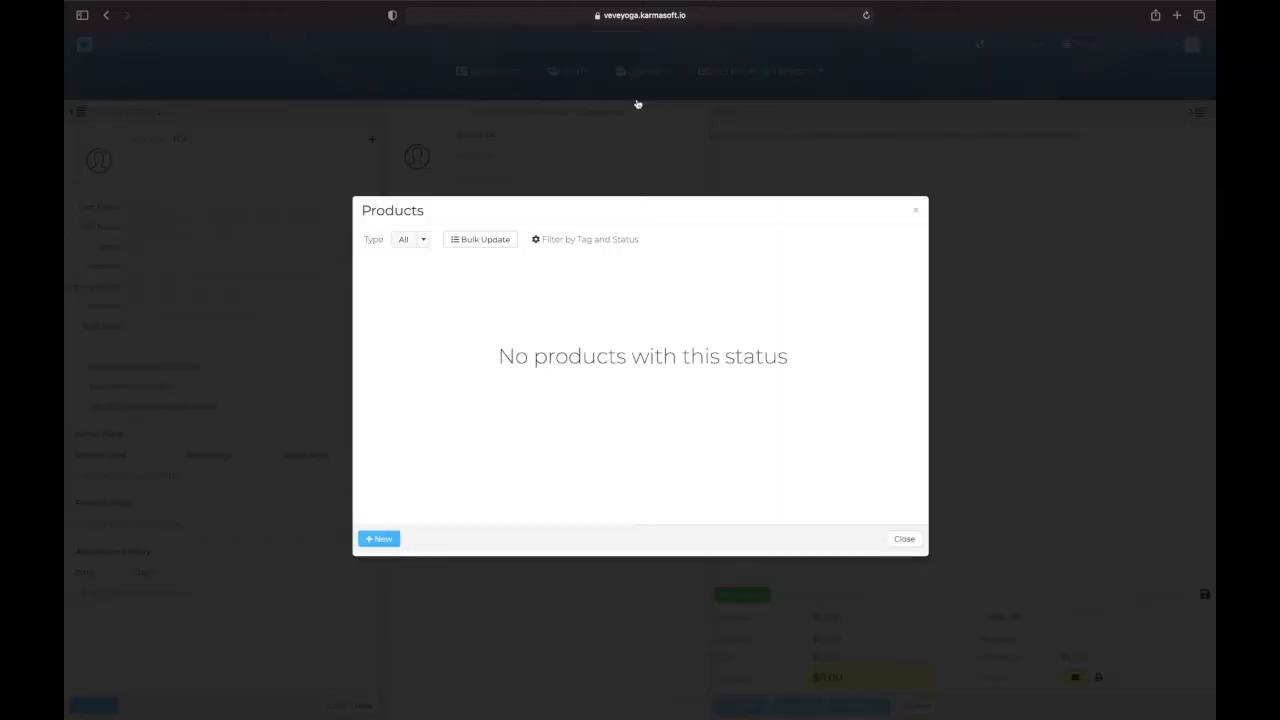
pyautogui.click(379, 539)
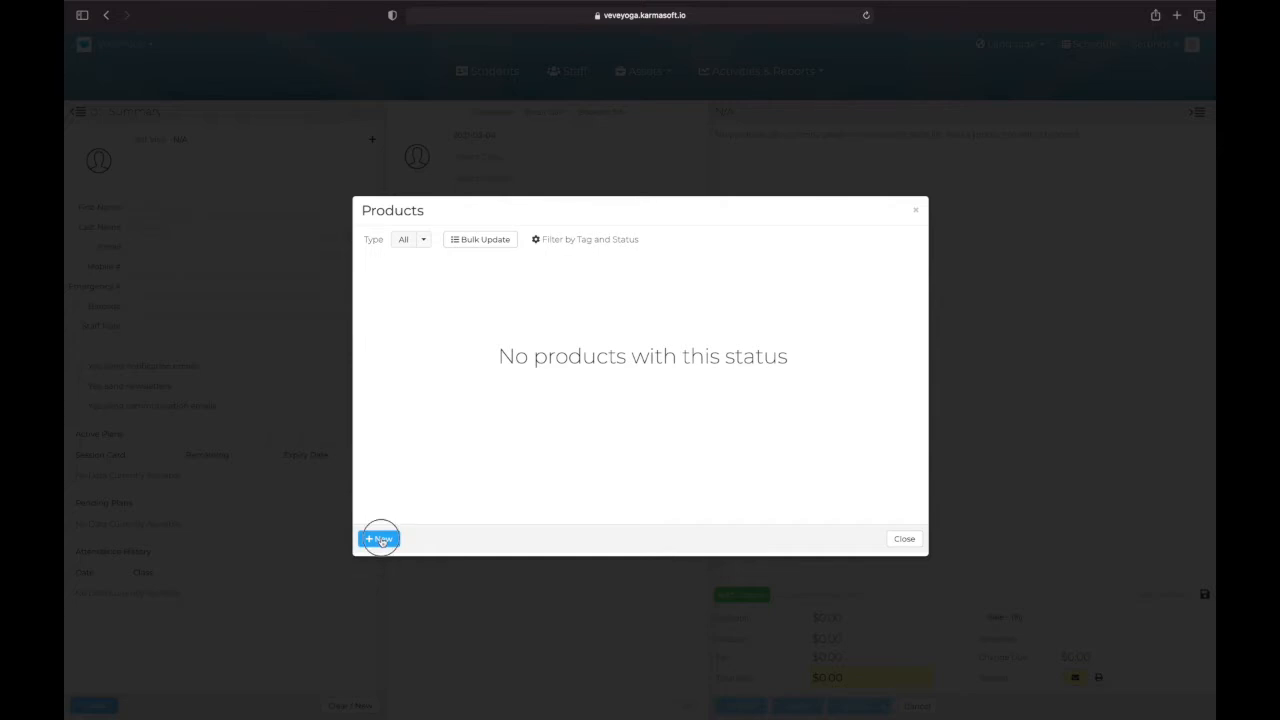
# Step: Name the new product INTRO WEEK and enter INTRO WEEK as its description
pyautogui.click(522, 284)
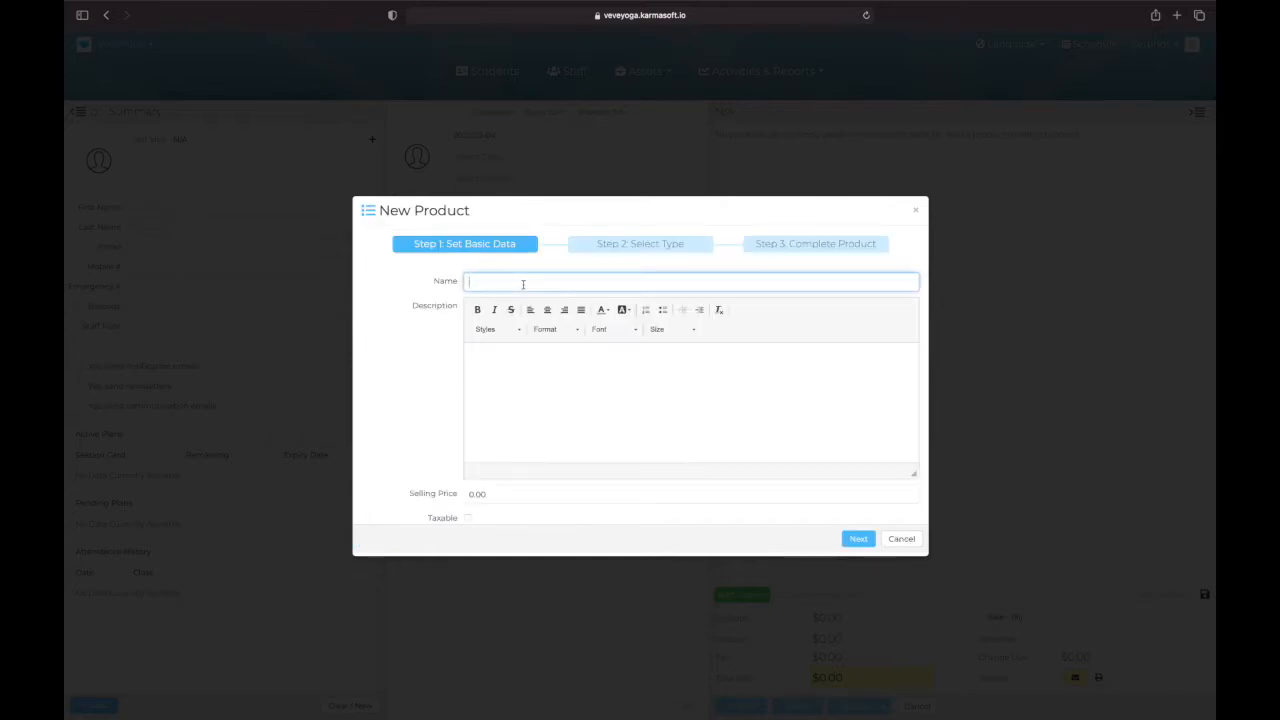
pyautogui.write('INTRO WEEK')
pyautogui.click(554, 378)
pyautogui.write('INTRO WEE')
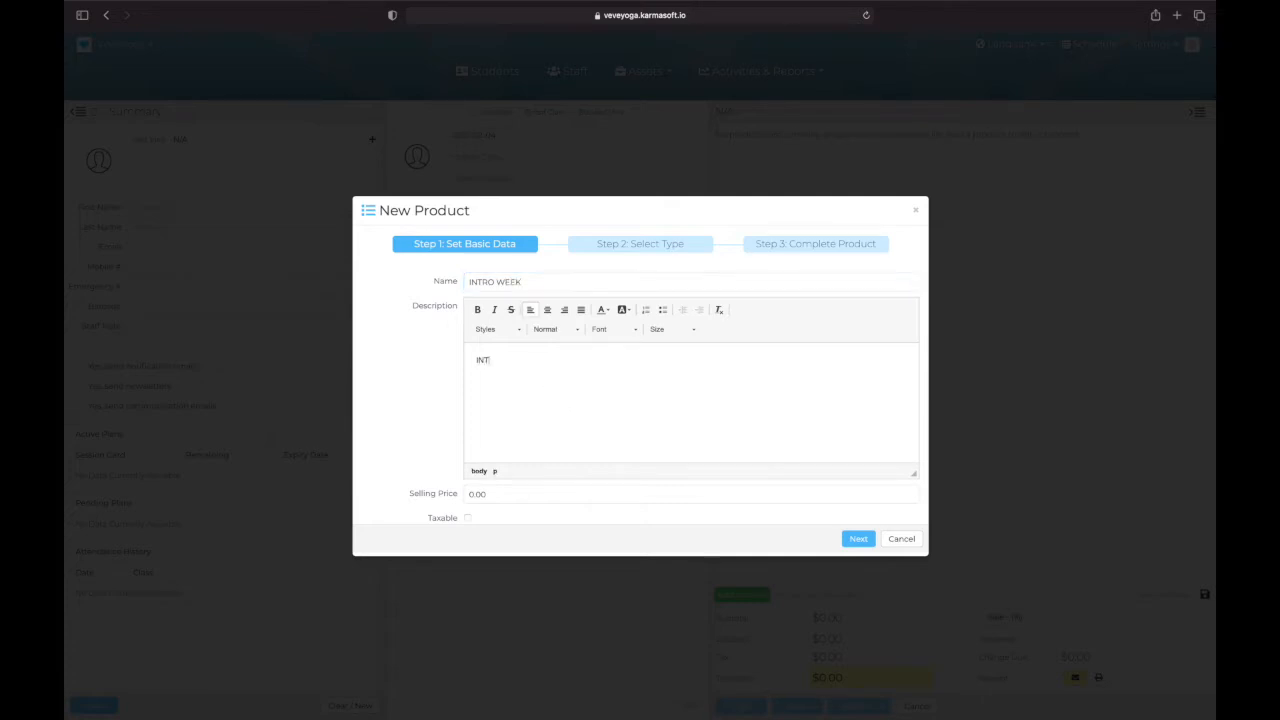
pyautogui.write('K')
# Step: Set the INTRO WEEK selling price to 25.00 and continue to the product type selection
pyautogui.scroll(-1, 588, 408)
pyautogui.click(498, 488)
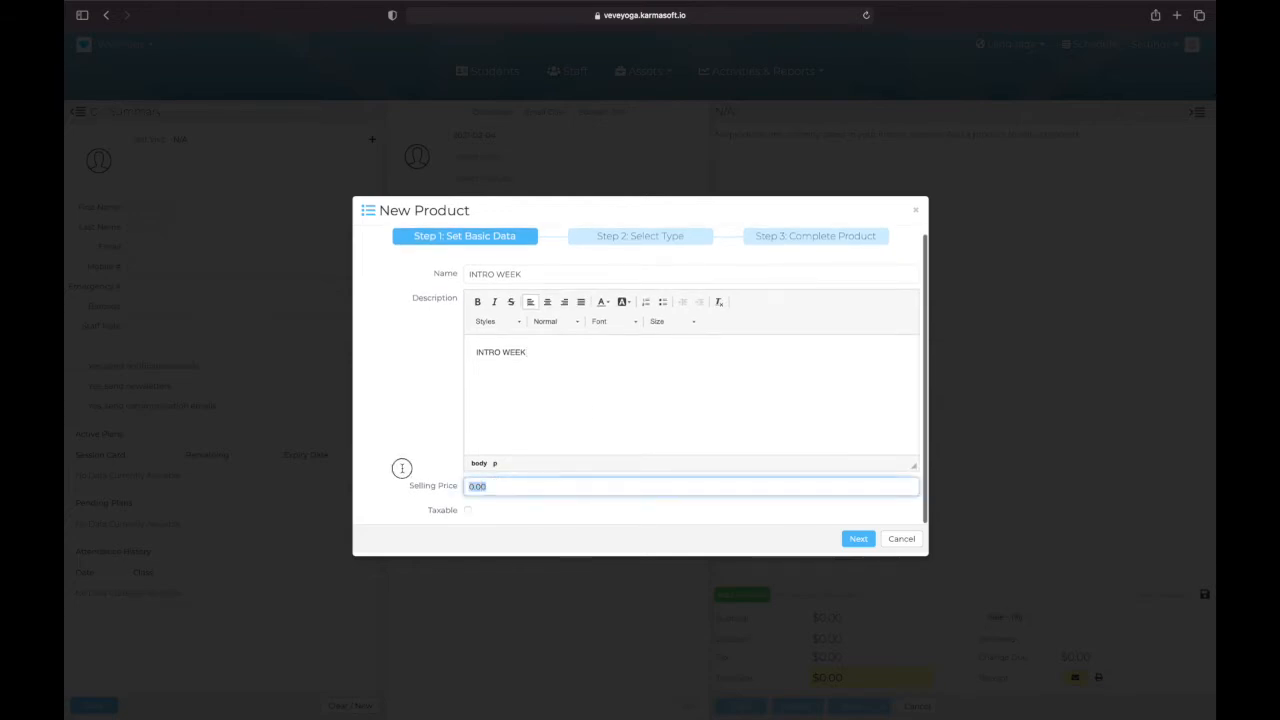
pyautogui.write('25')
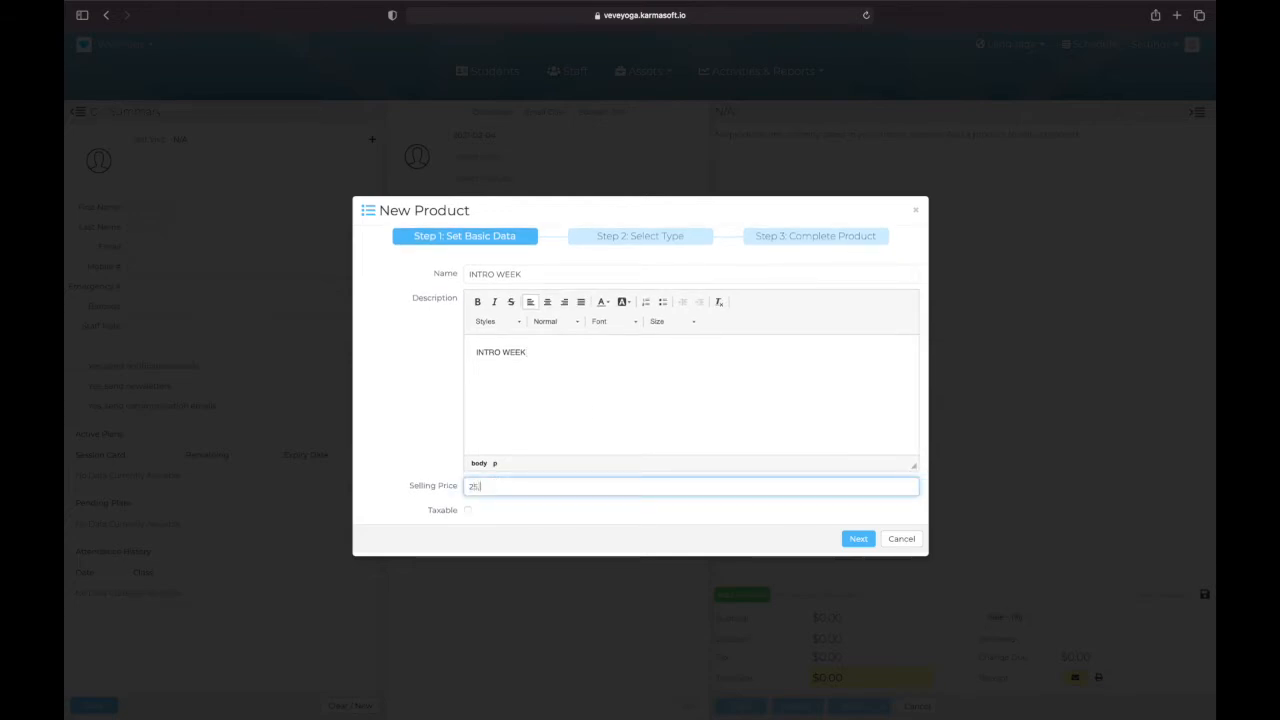
pyautogui.write('.00')
pyautogui.click(858, 539)
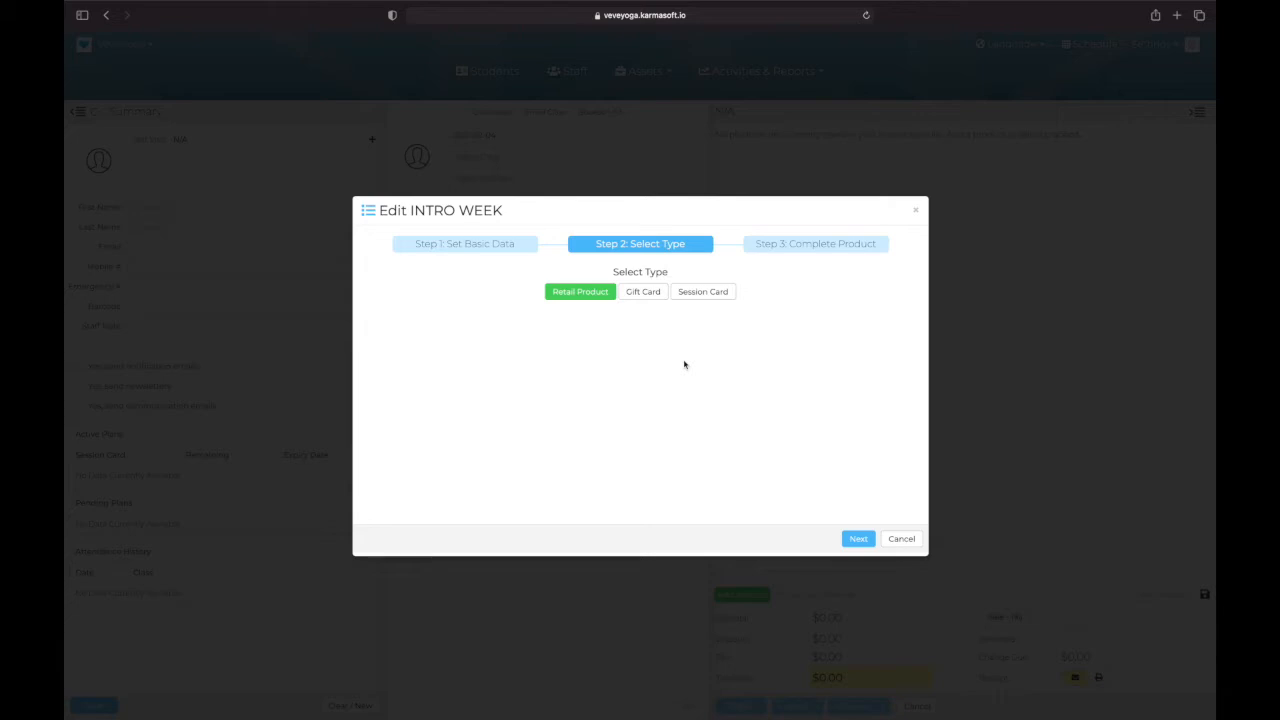
# Step: Make INTRO WEEK a regular session card with unlimited classes
pyautogui.click(702, 293)
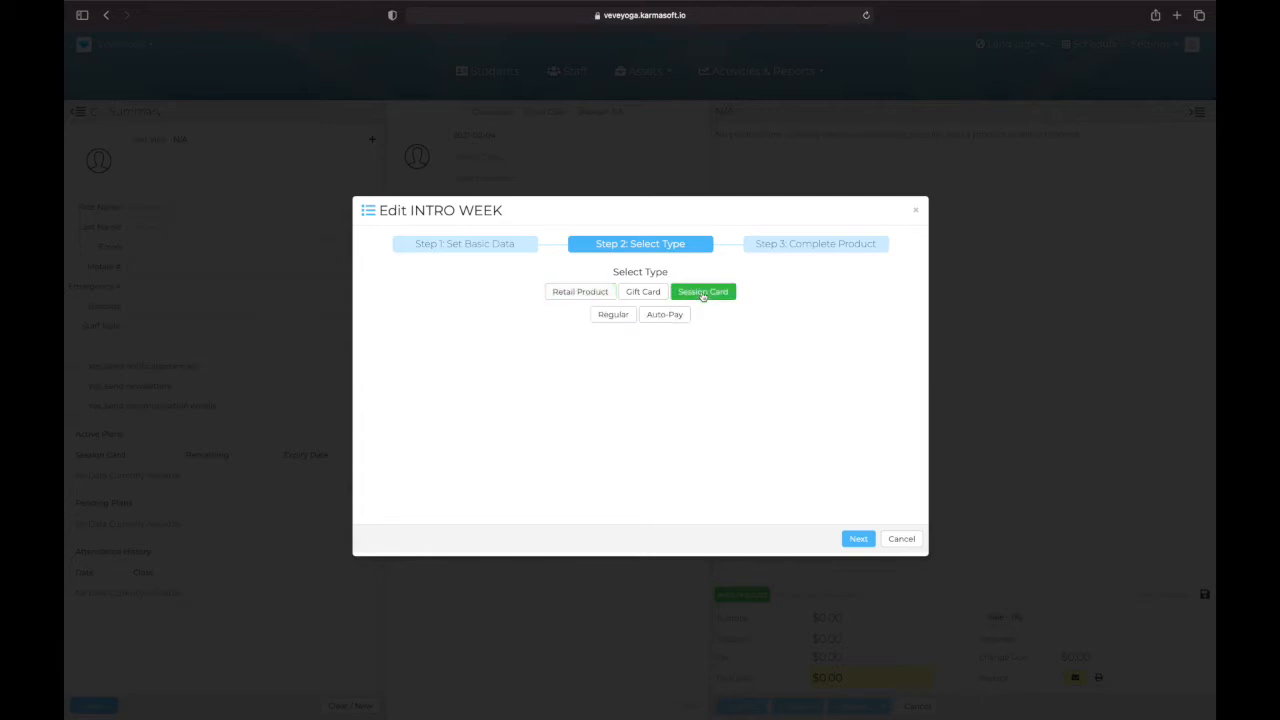
pyautogui.click(610, 315)
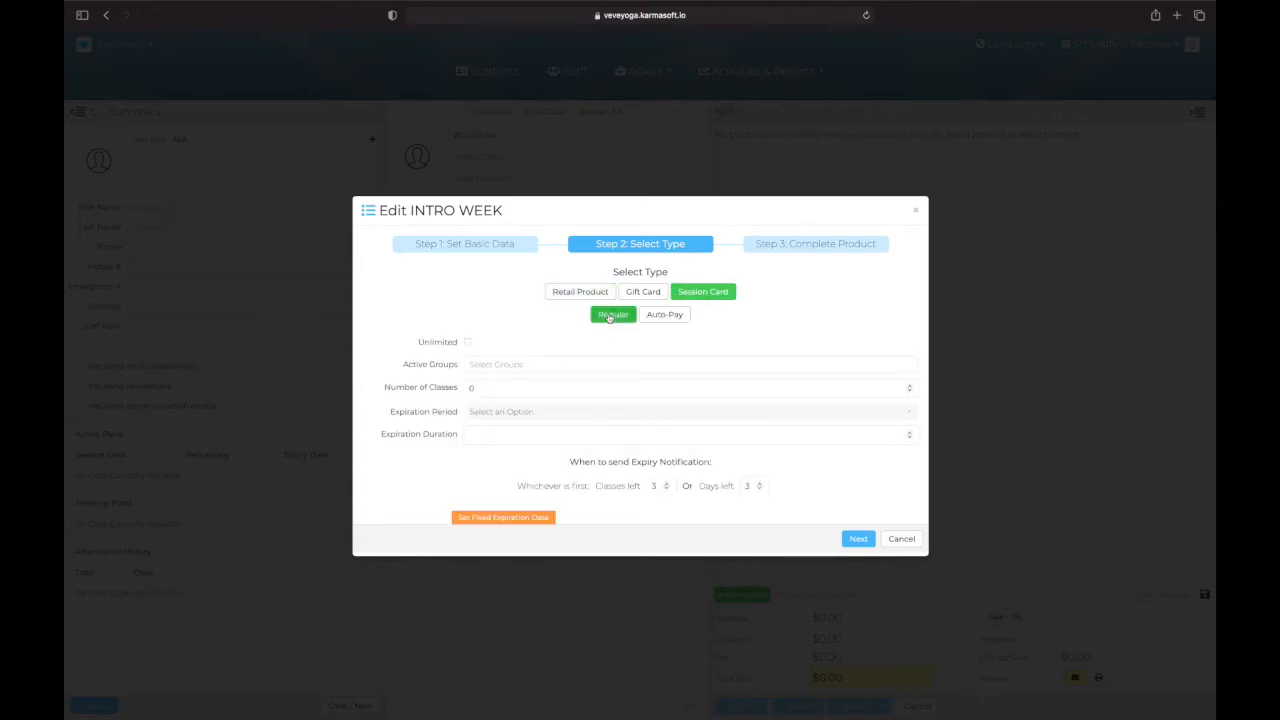
pyautogui.click(467, 342)
# Step: Add In-Studio Yoga Classes and Streaming Yoga Class as the active groups of the INTRO WEEK card
pyautogui.click(512, 360)
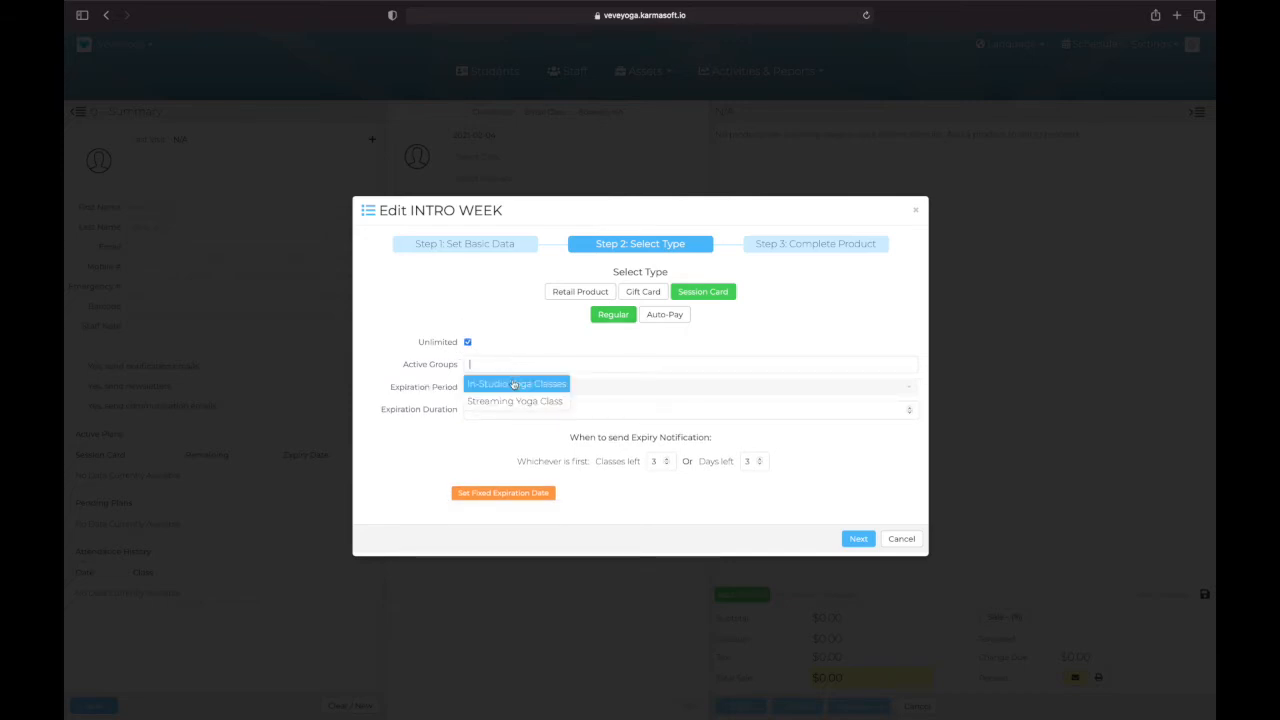
pyautogui.click(514, 384)
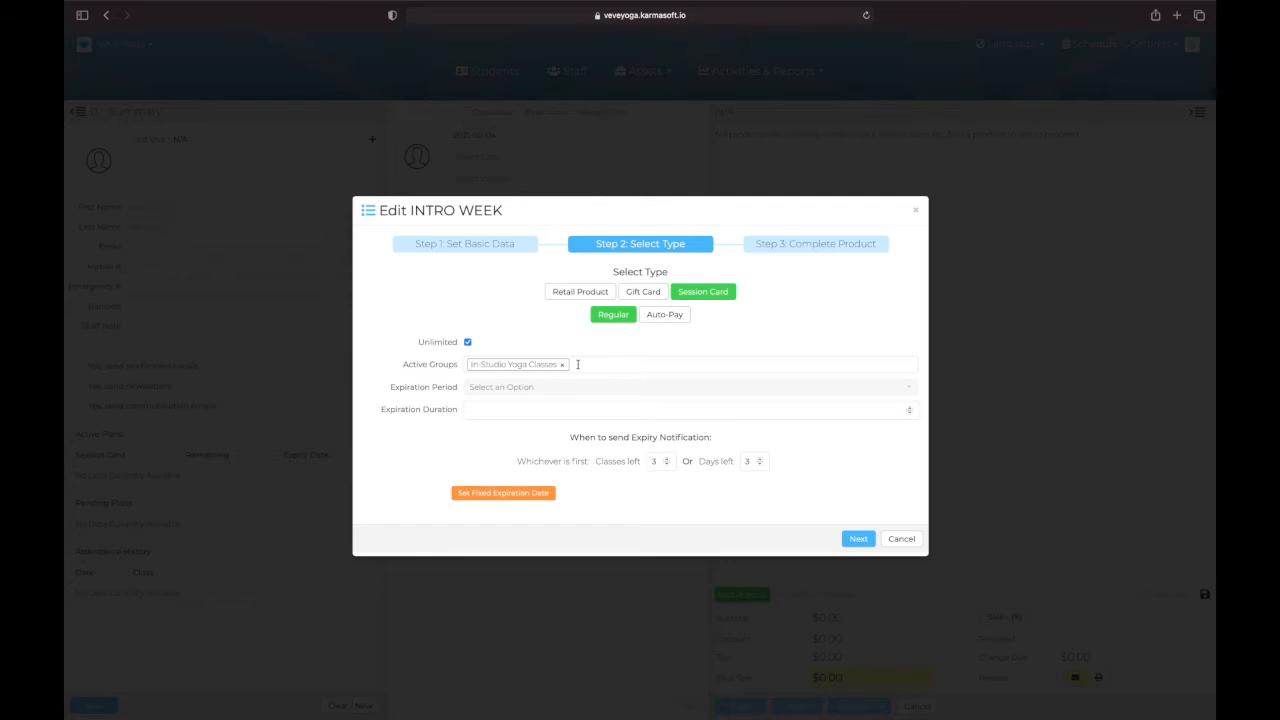
pyautogui.click(577, 364)
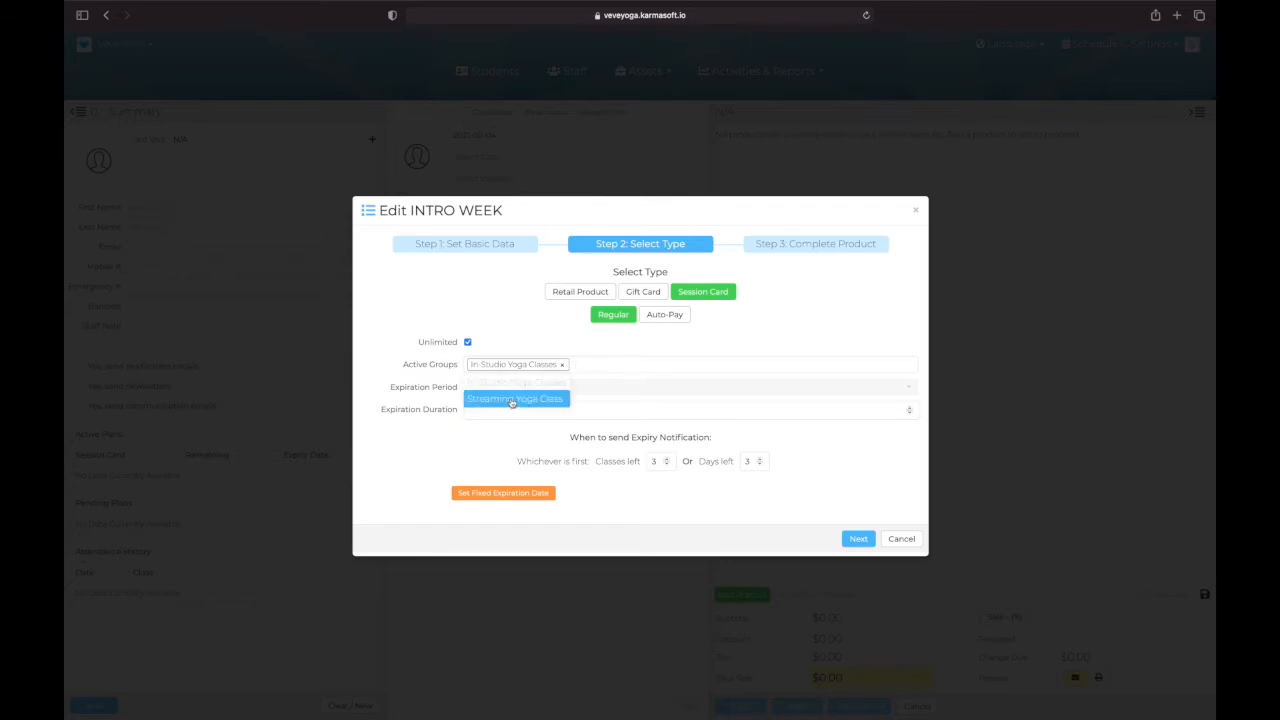
pyautogui.click(512, 399)
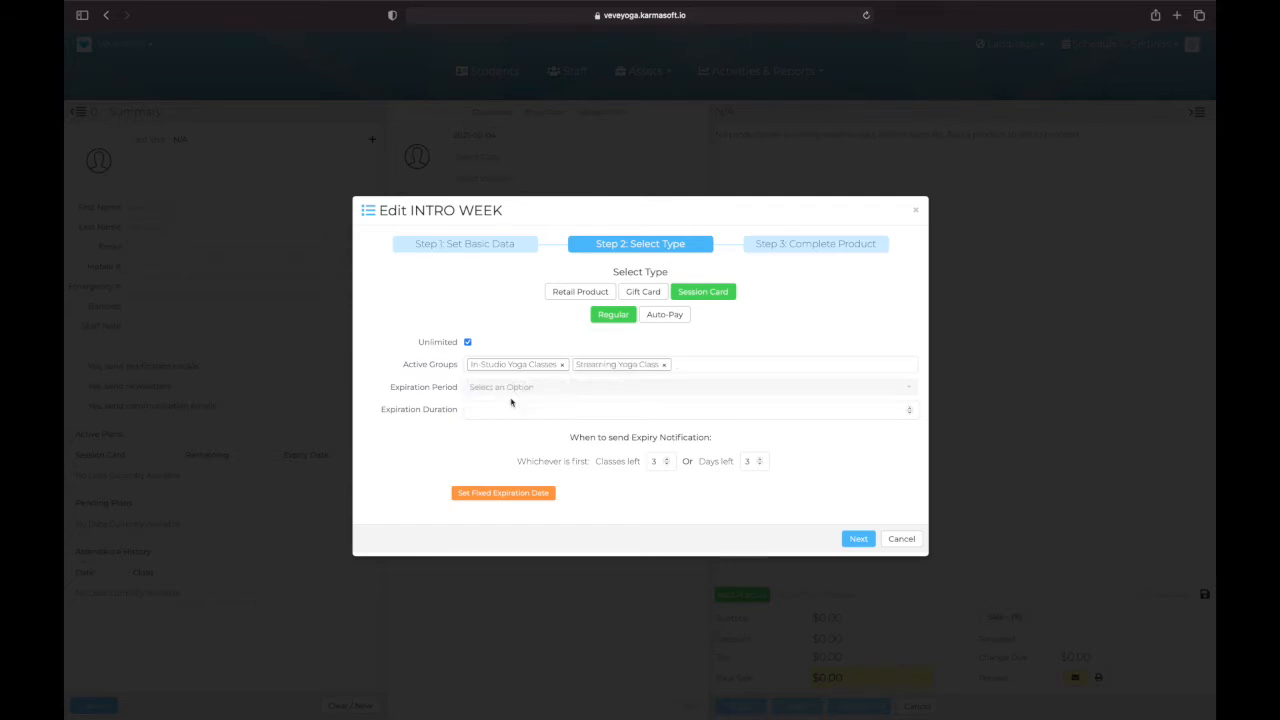
# Step: Set the INTRO WEEK card to expire after 1 week and continue to the product completion settings
pyautogui.click(508, 393)
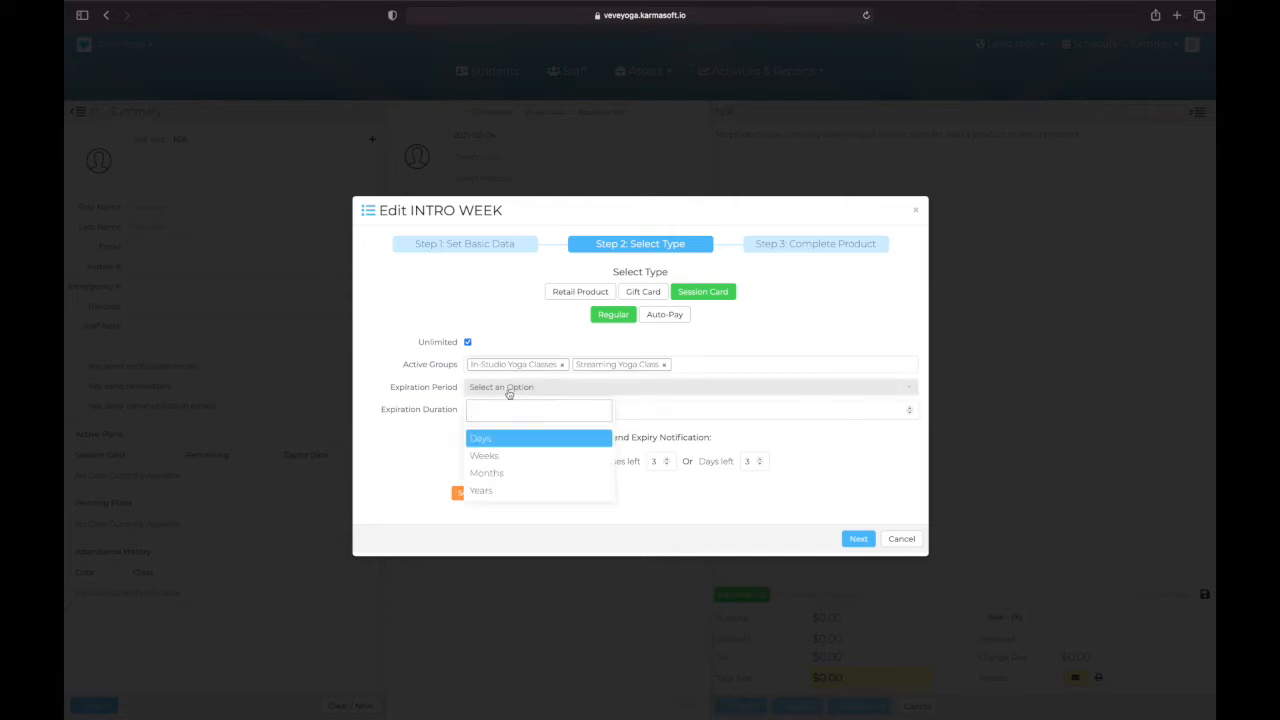
pyautogui.click(484, 456)
pyautogui.click(485, 408)
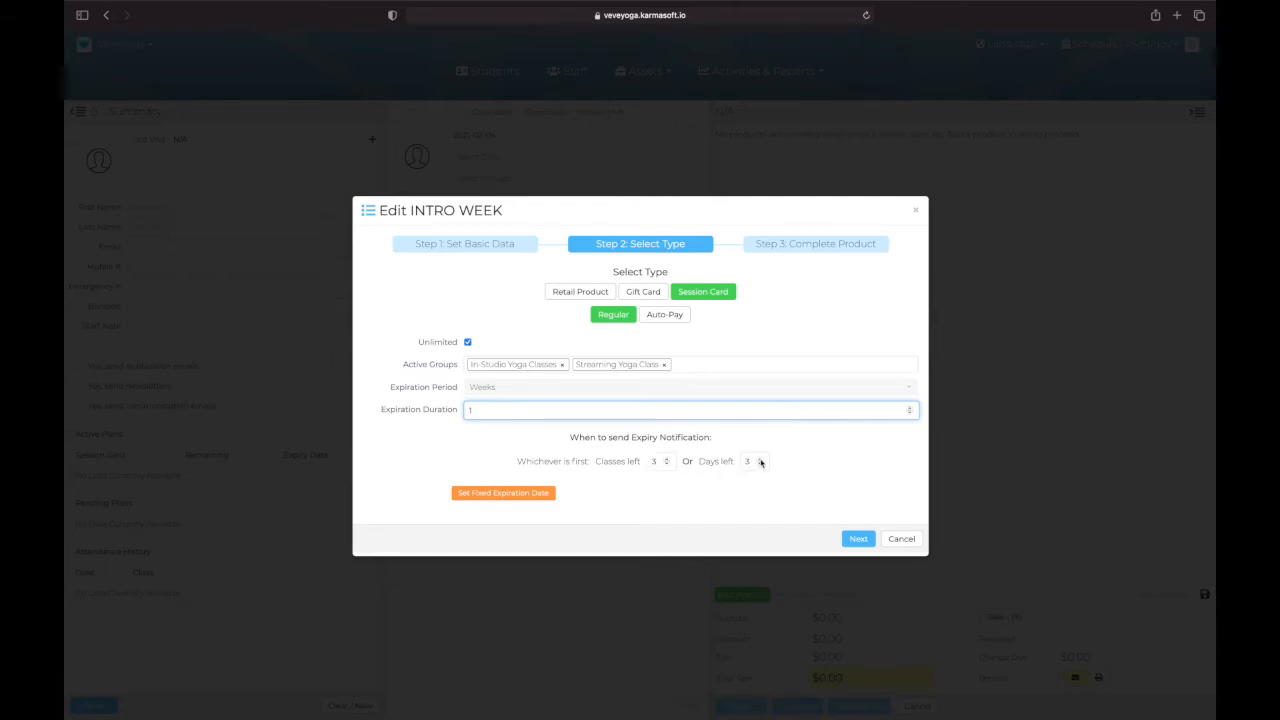
pyautogui.click(856, 541)
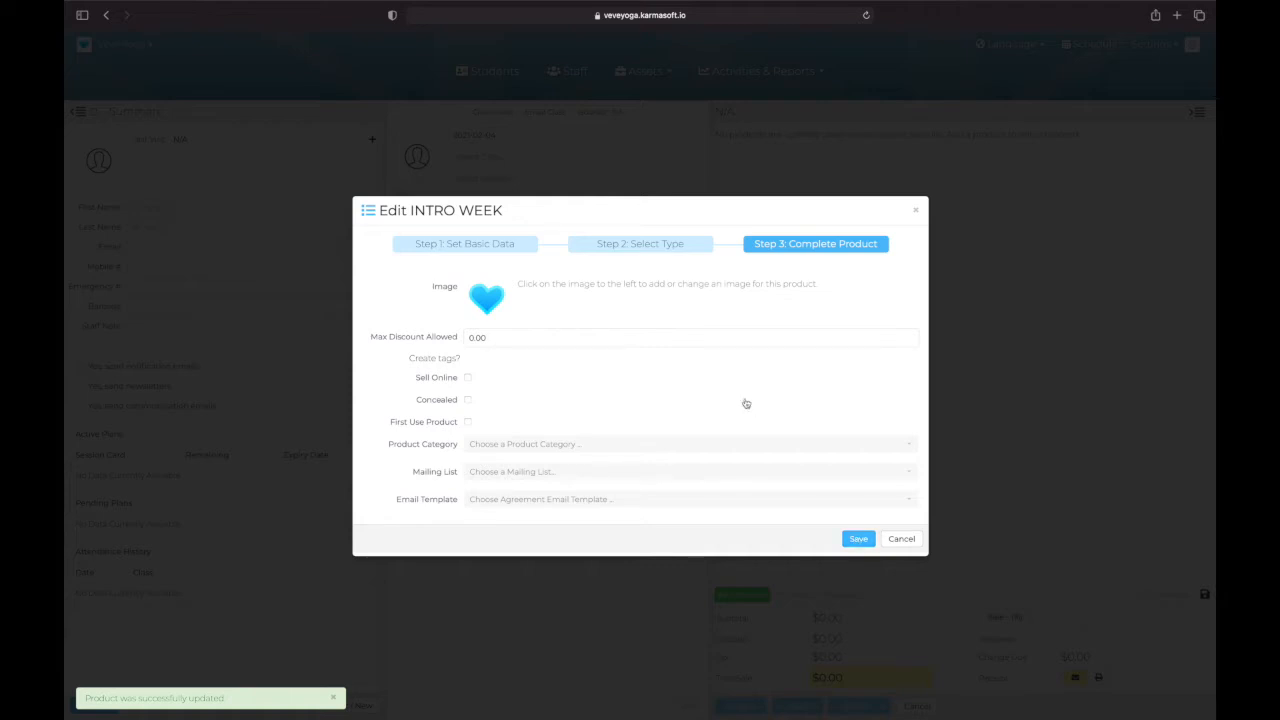
# Step: Enable Sell Online and First Use Product for INTRO WEEK, save it and return to the product list
pyautogui.click(487, 298)
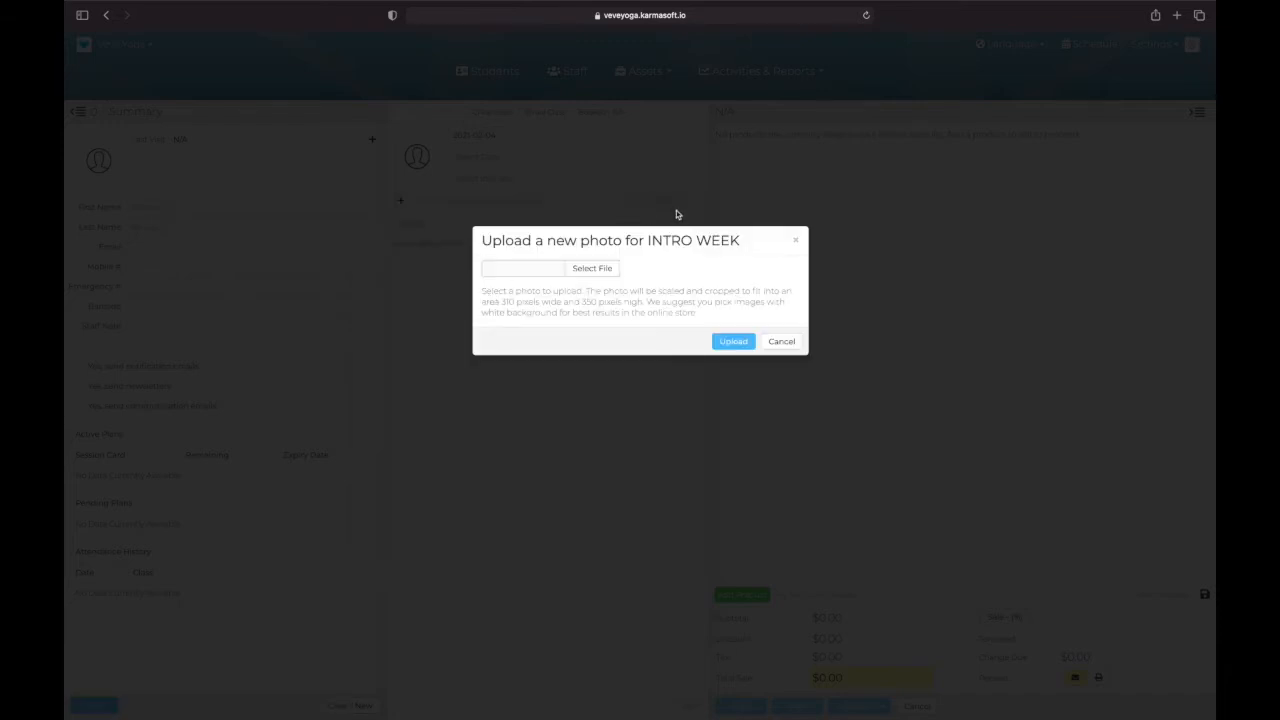
pyautogui.click(783, 344)
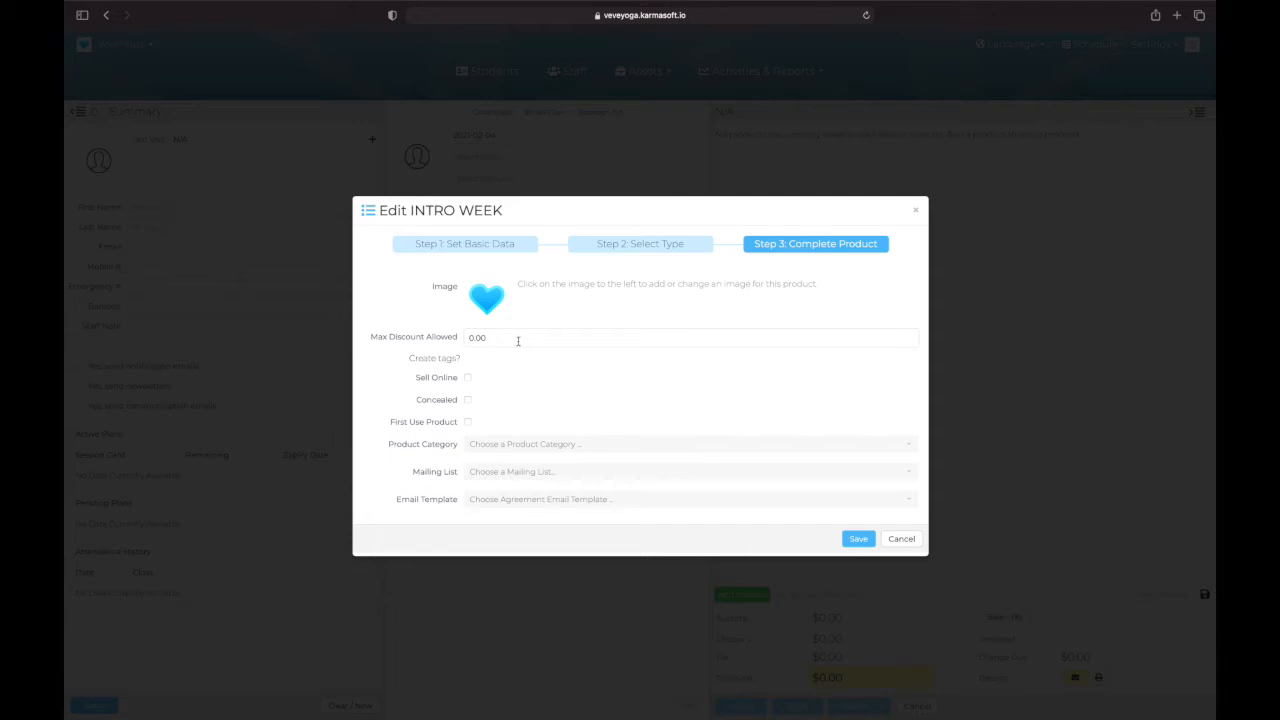
pyautogui.click(468, 378)
pyautogui.click(467, 424)
pyautogui.click(468, 425)
pyautogui.scroll(-1, 525, 386)
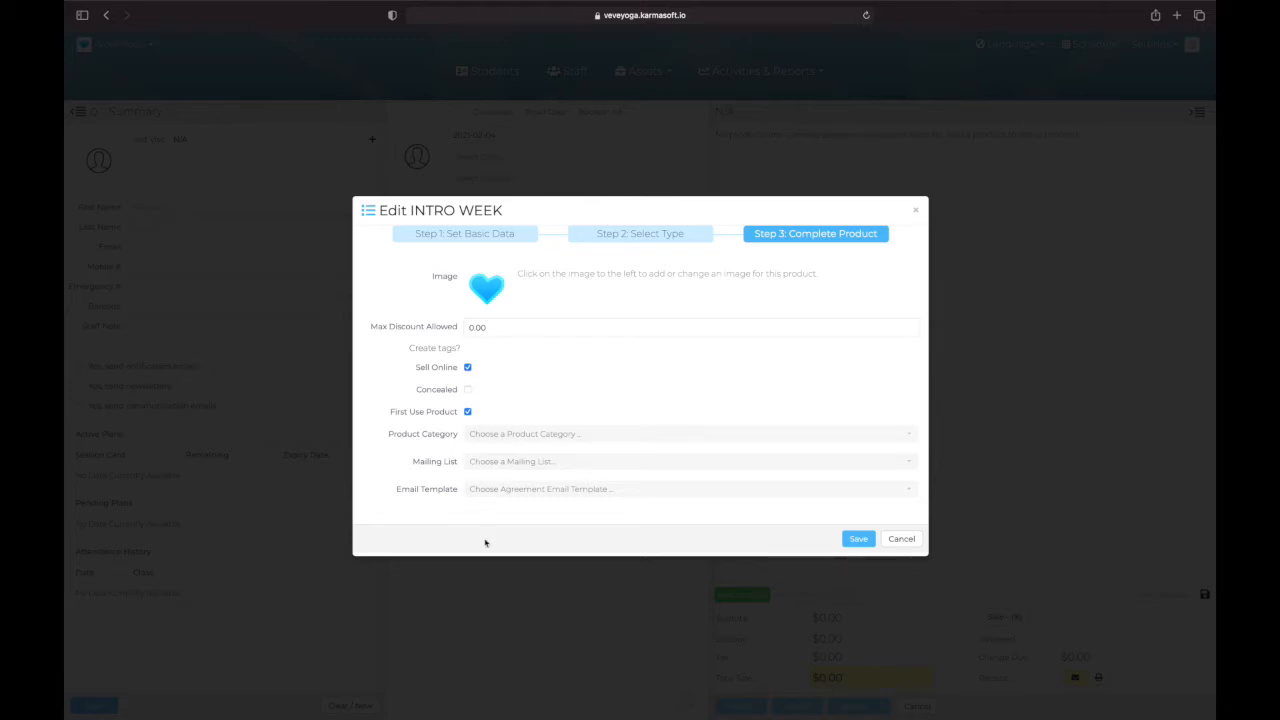
pyautogui.click(859, 539)
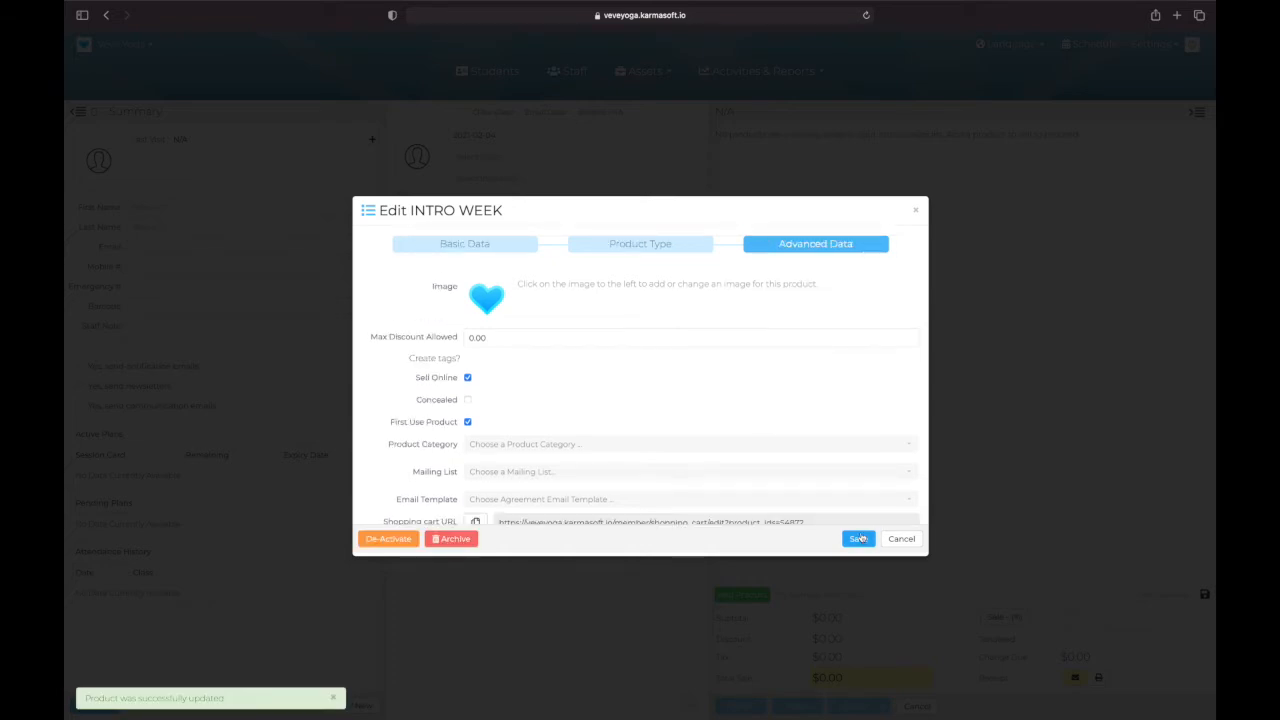
pyautogui.scroll(-2, 757, 414)
pyautogui.scroll(2, 757, 414)
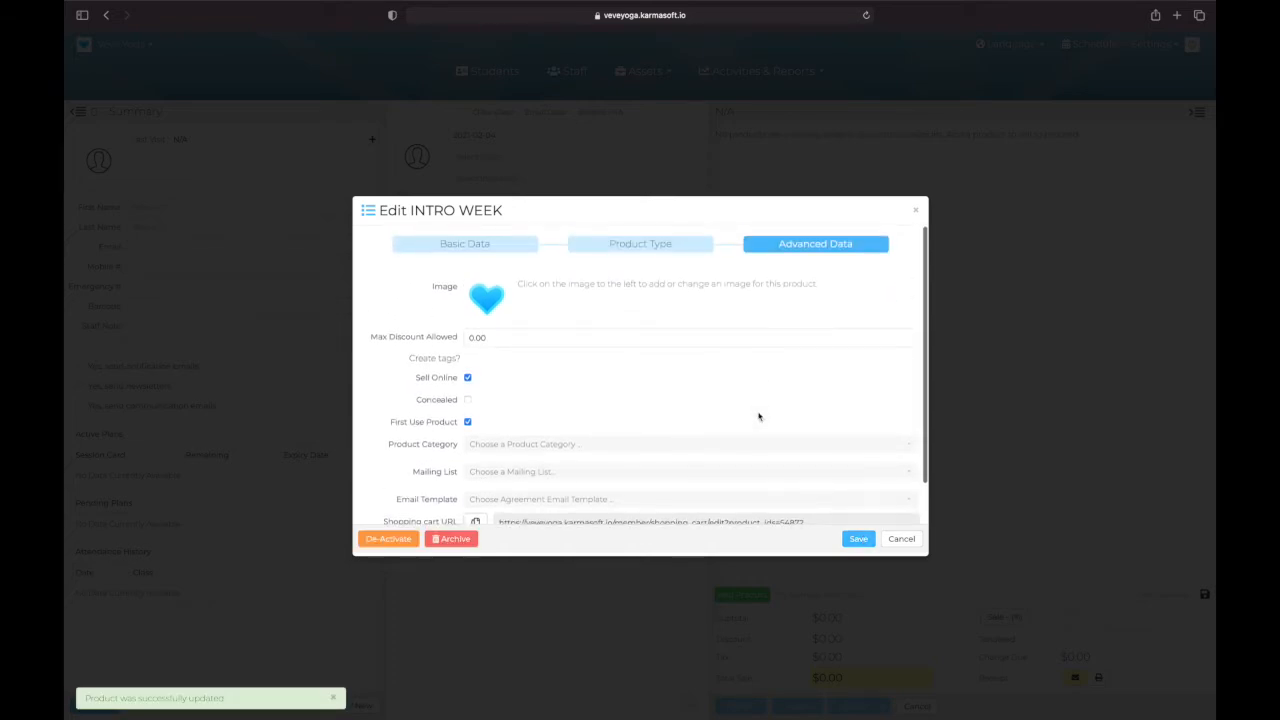
pyautogui.click(898, 539)
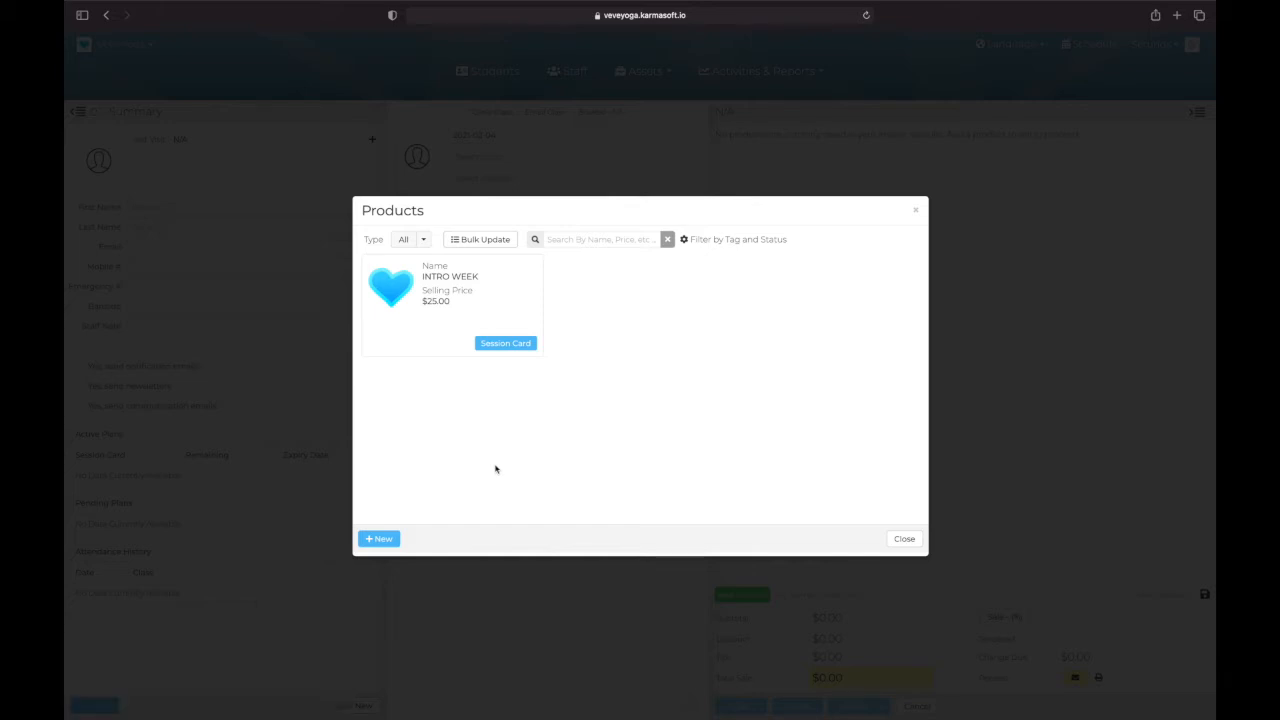
# Step: Start another product named 10 CLASS CARD and copy that name into its description
pyautogui.click(388, 540)
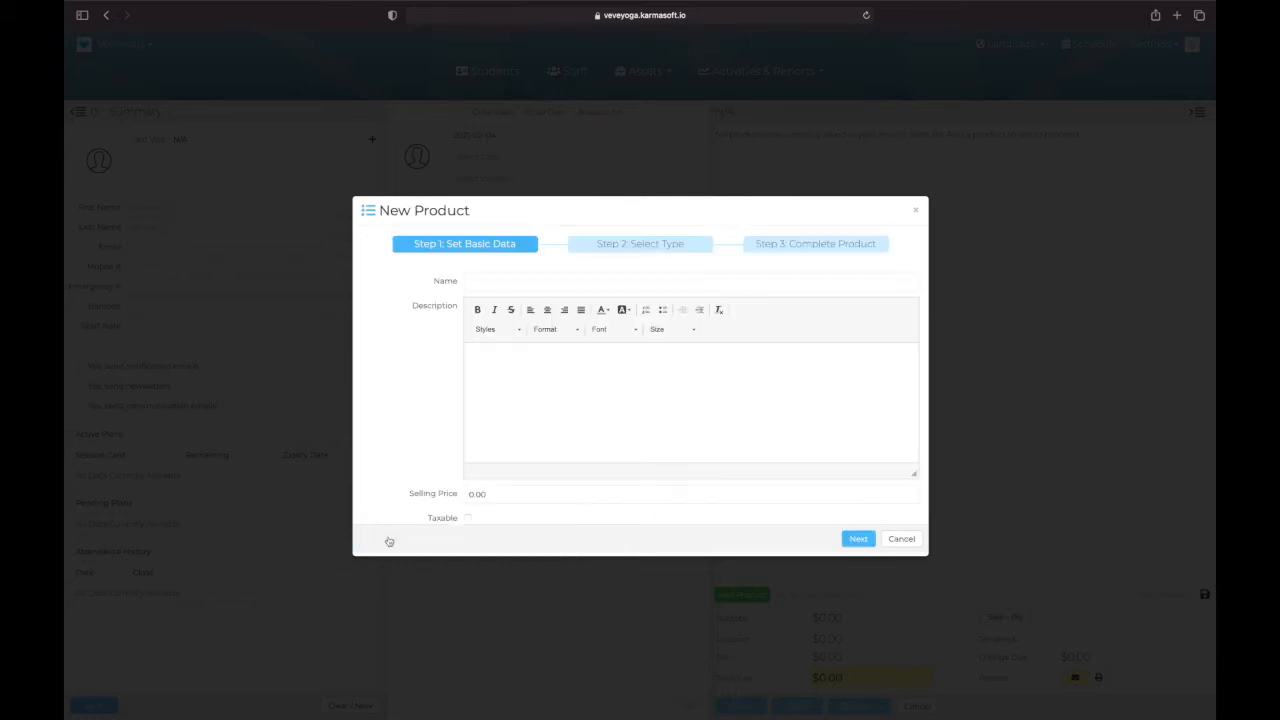
pyautogui.click(526, 280)
pyautogui.write('10 CLAS')
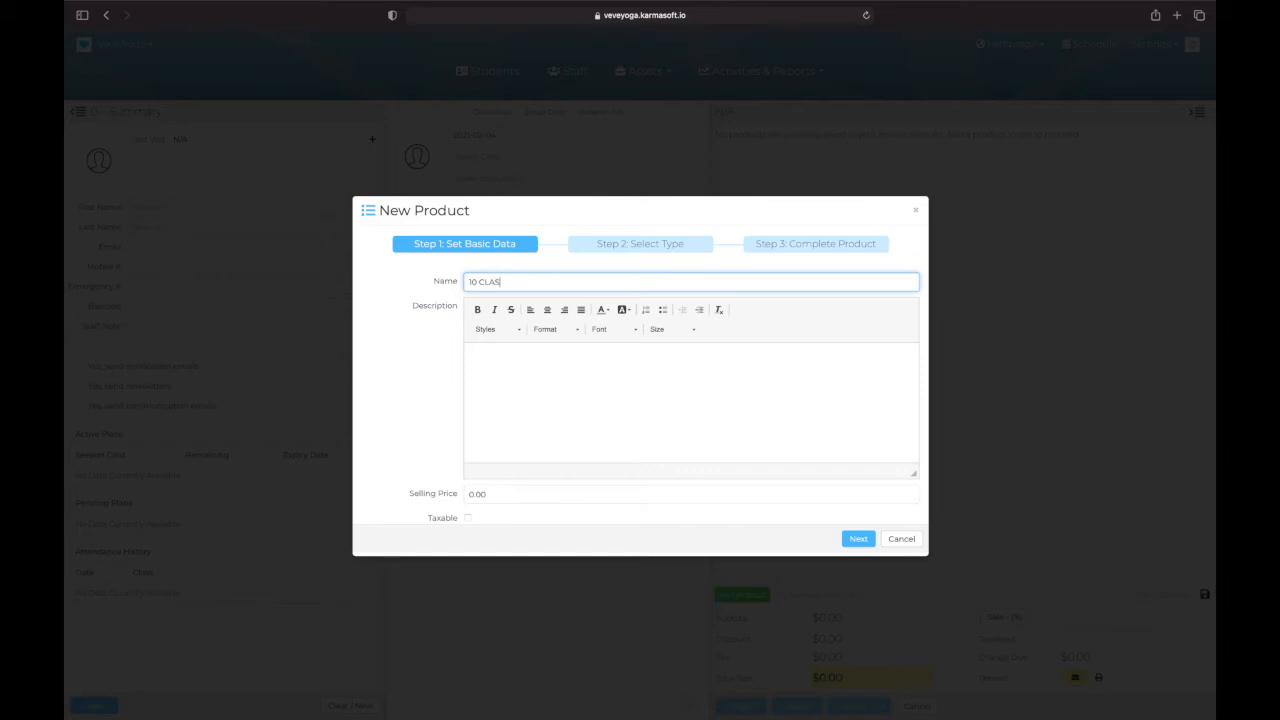
pyautogui.write('S CARD')
pyautogui.moveTo(544, 284); pyautogui.dragTo(428, 270)
pyautogui.press('cmd+c')
pyautogui.click(499, 369)
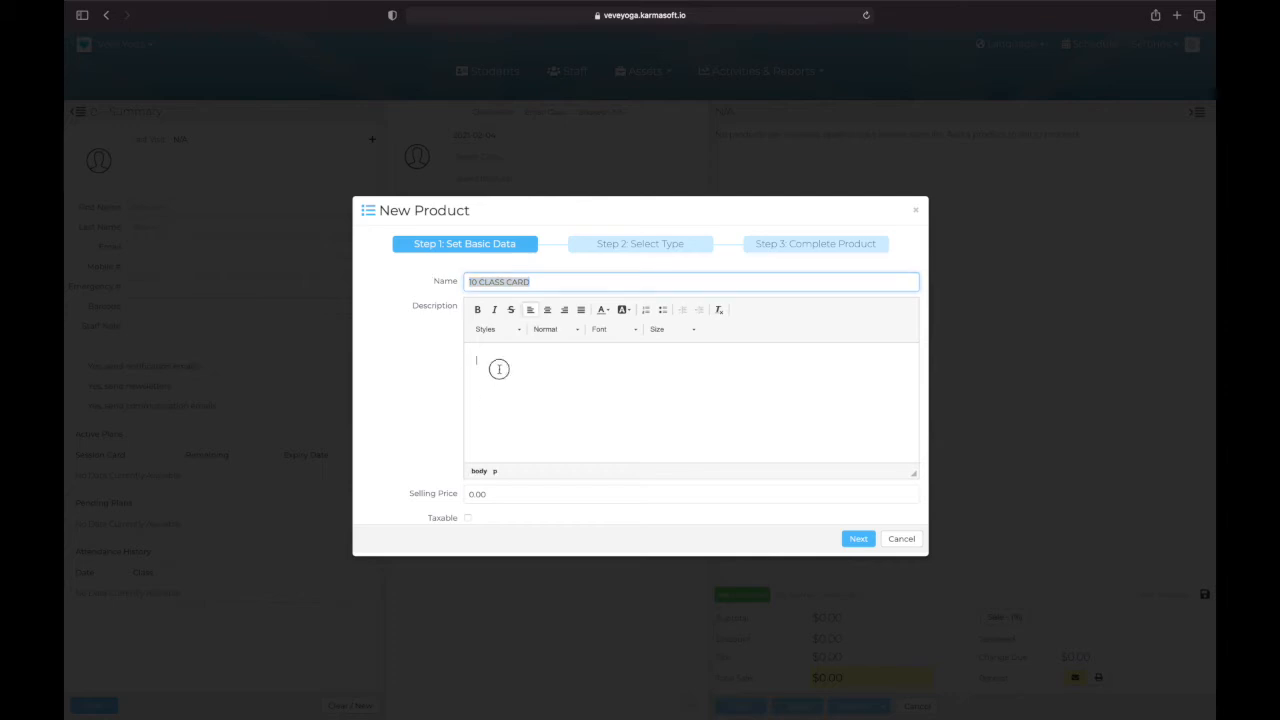
pyautogui.press('cmd+v')
# Step: Set the 10 CLASS CARD selling price to 195.00 and continue to the product type selection
pyautogui.scroll(-1, 508, 480)
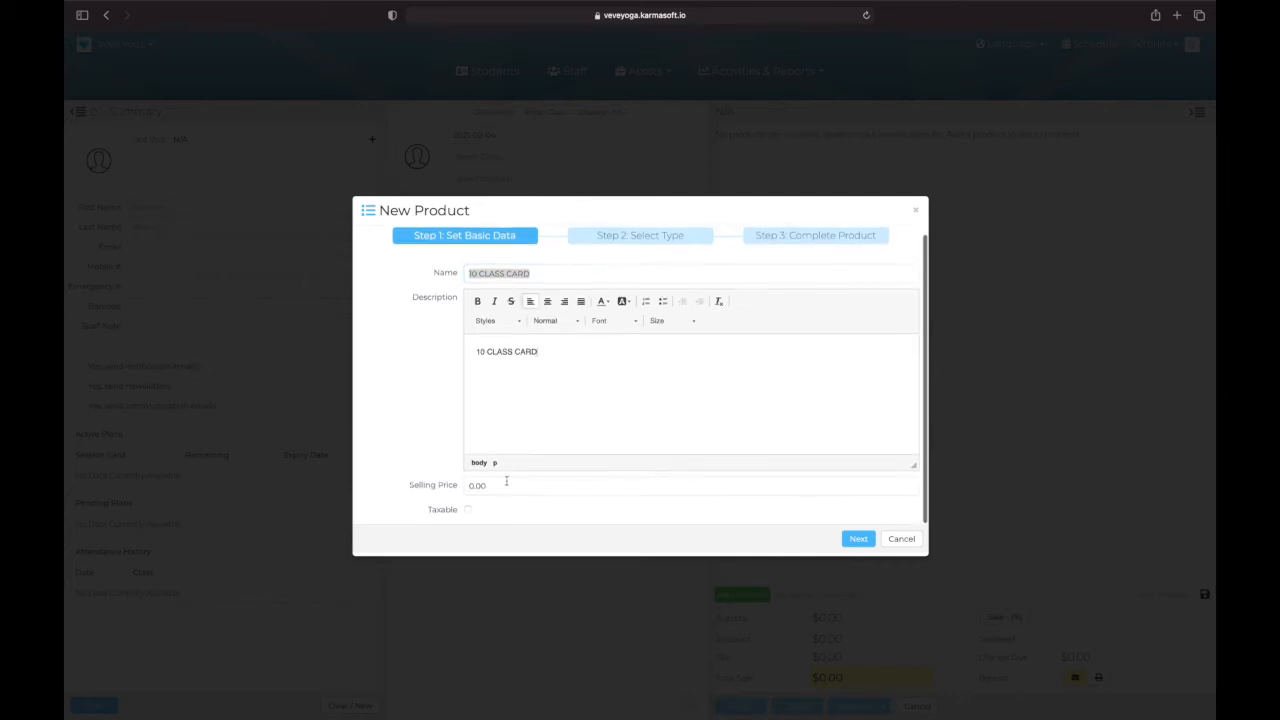
pyautogui.click(506, 484)
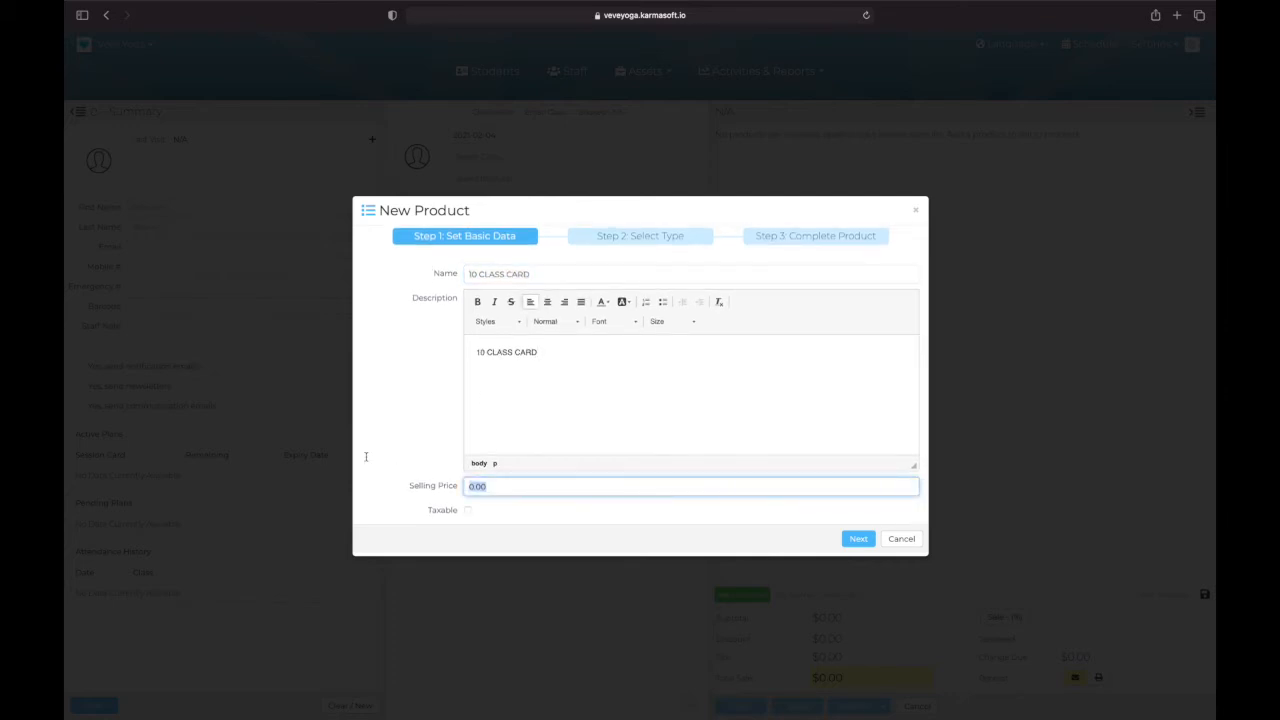
pyautogui.write('195.00')
pyautogui.click(860, 539)
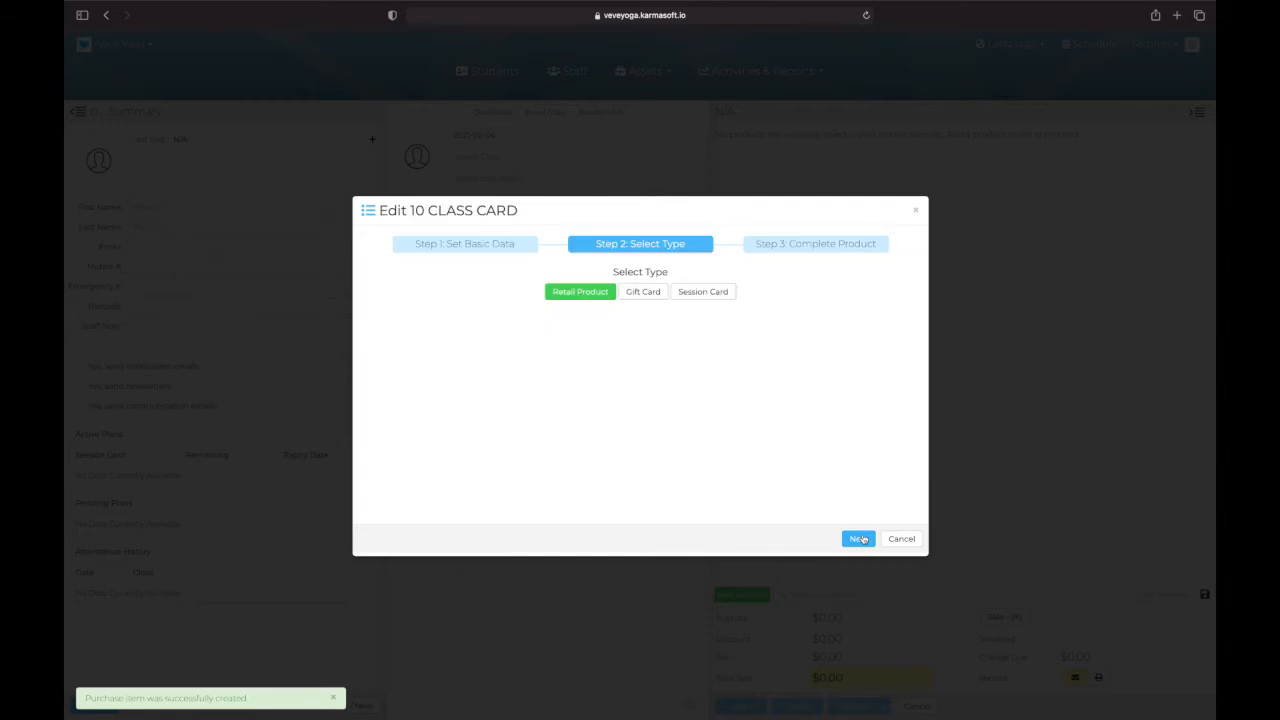
# Step: Make 10 CLASS CARD a regular session card with In-Studio Yoga Classes as its active group
pyautogui.click(703, 292)
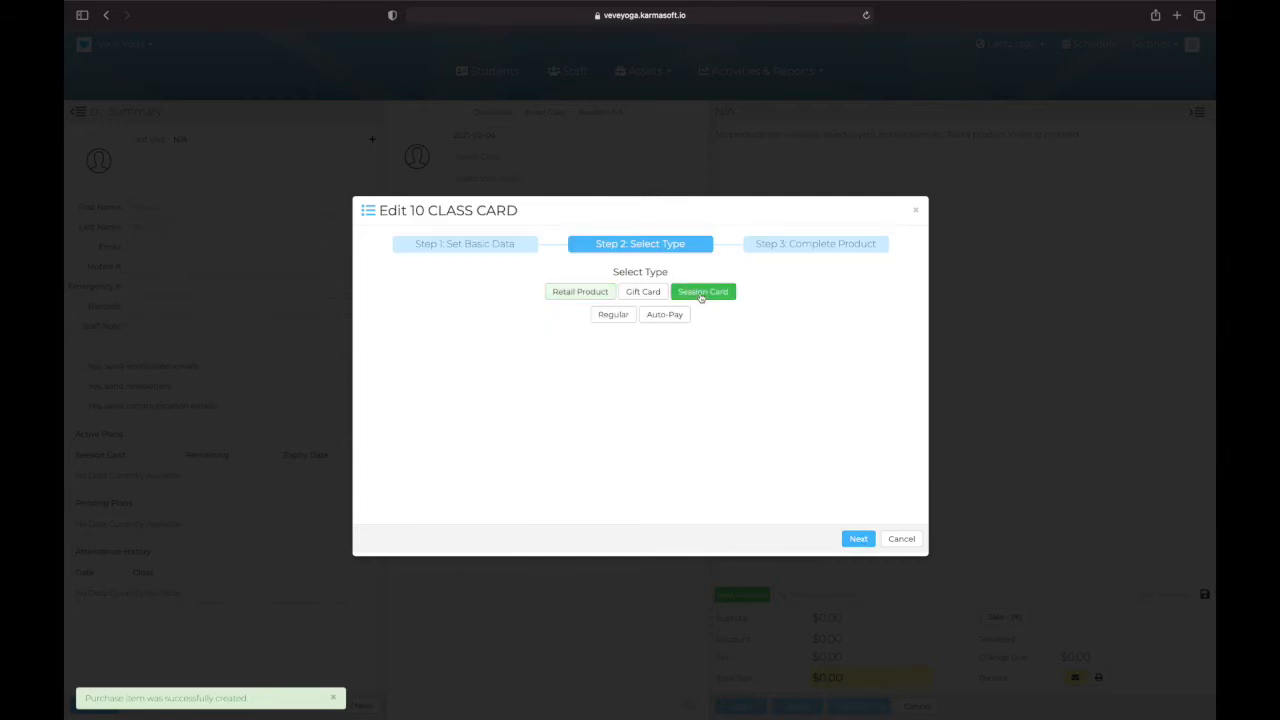
pyautogui.click(625, 317)
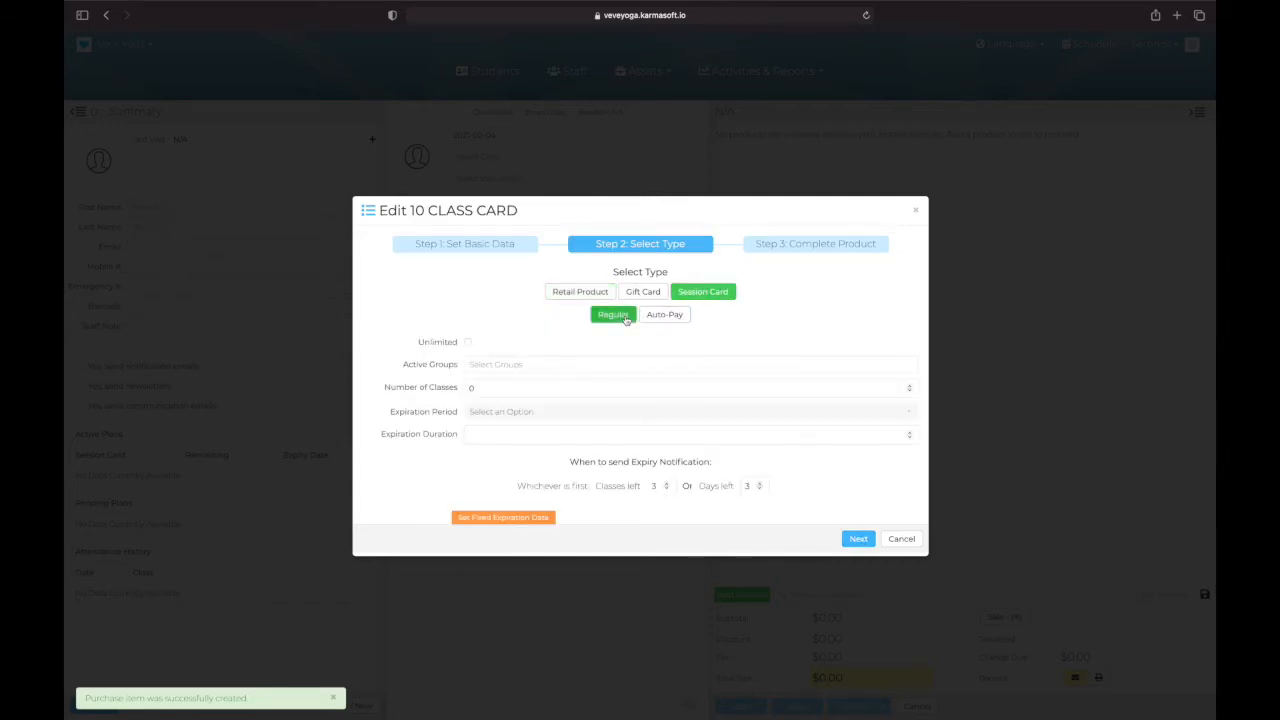
pyautogui.click(491, 364)
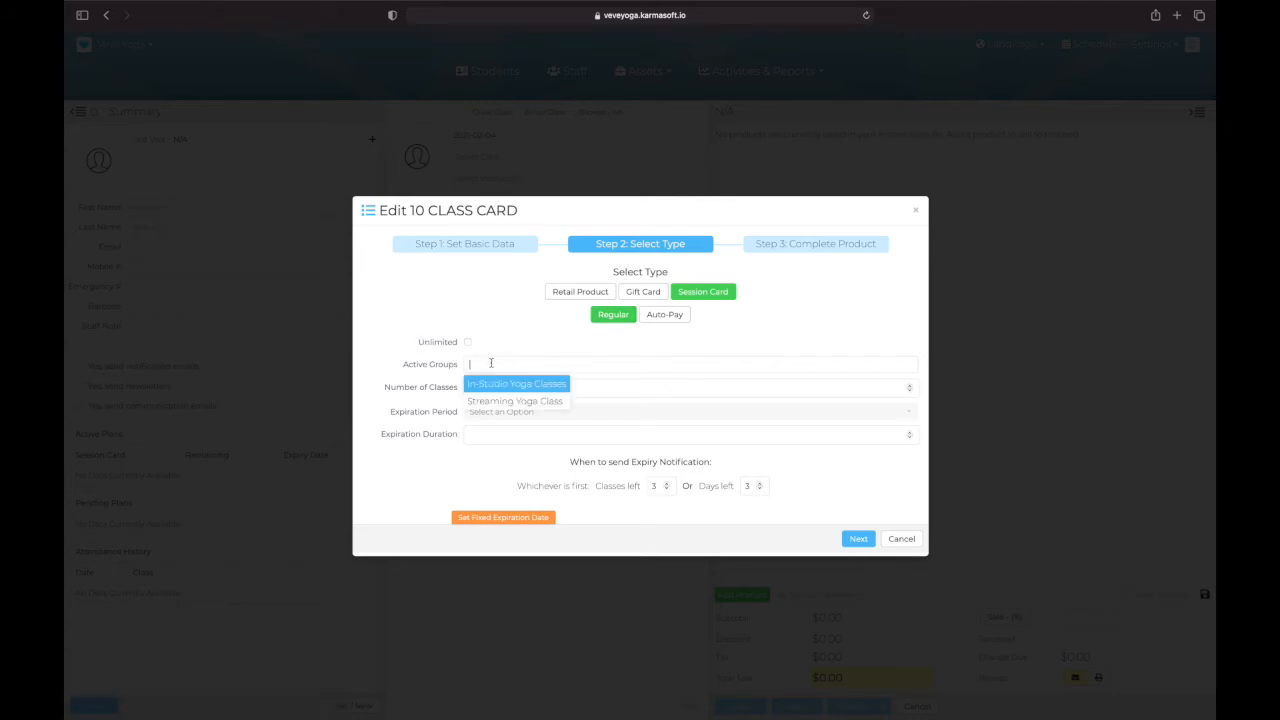
pyautogui.click(511, 385)
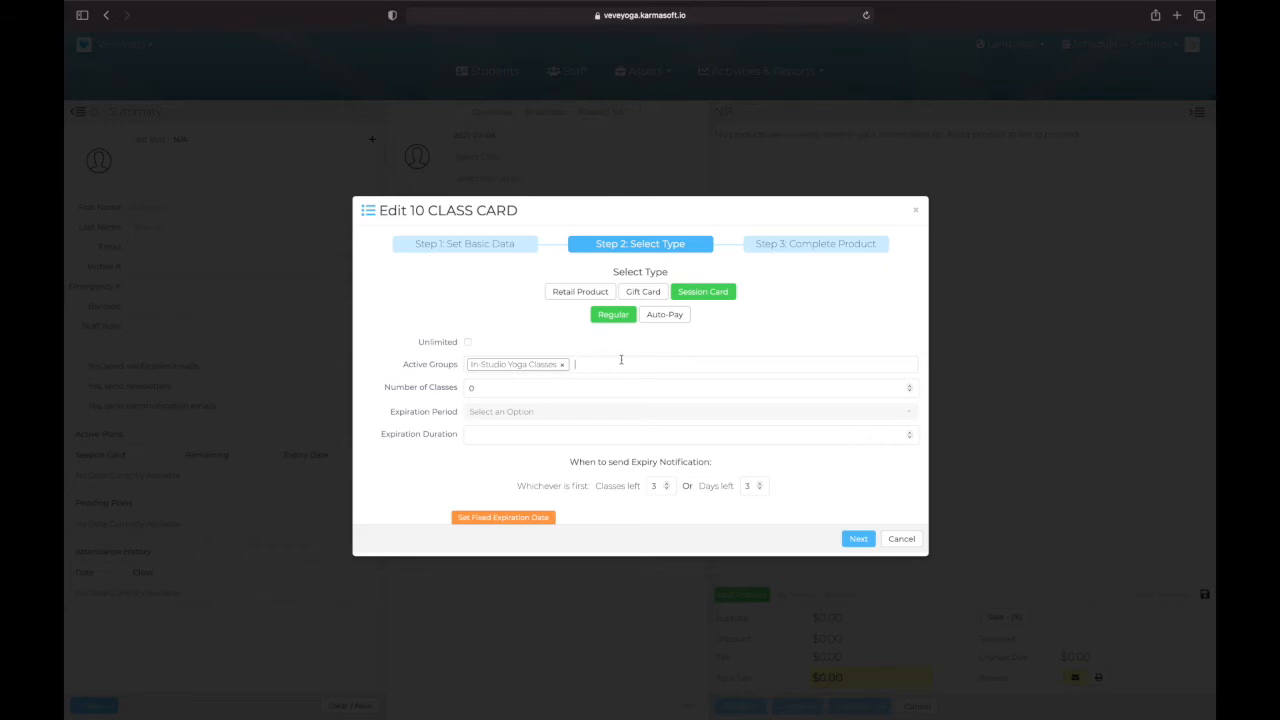
# Step: Give 10 CLASS CARD 10 classes and an expiration of 3 months
pyautogui.click(539, 389)
pyautogui.write('10')
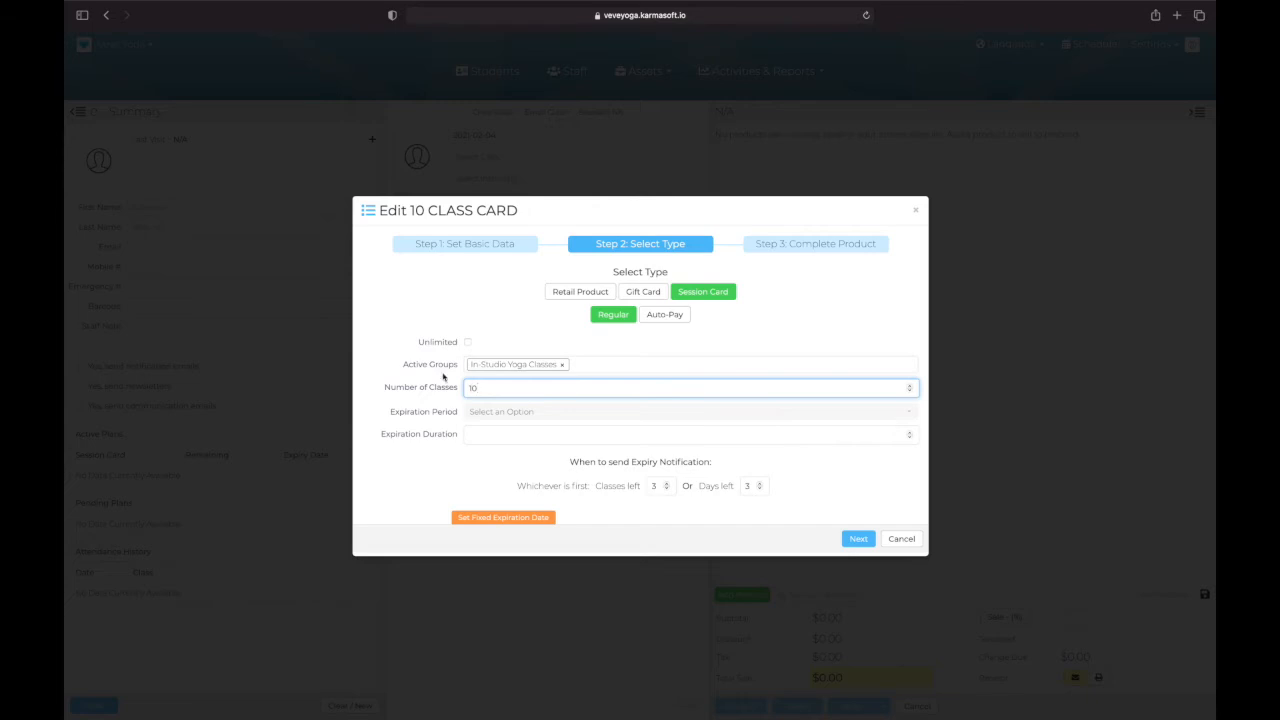
pyautogui.click(491, 414)
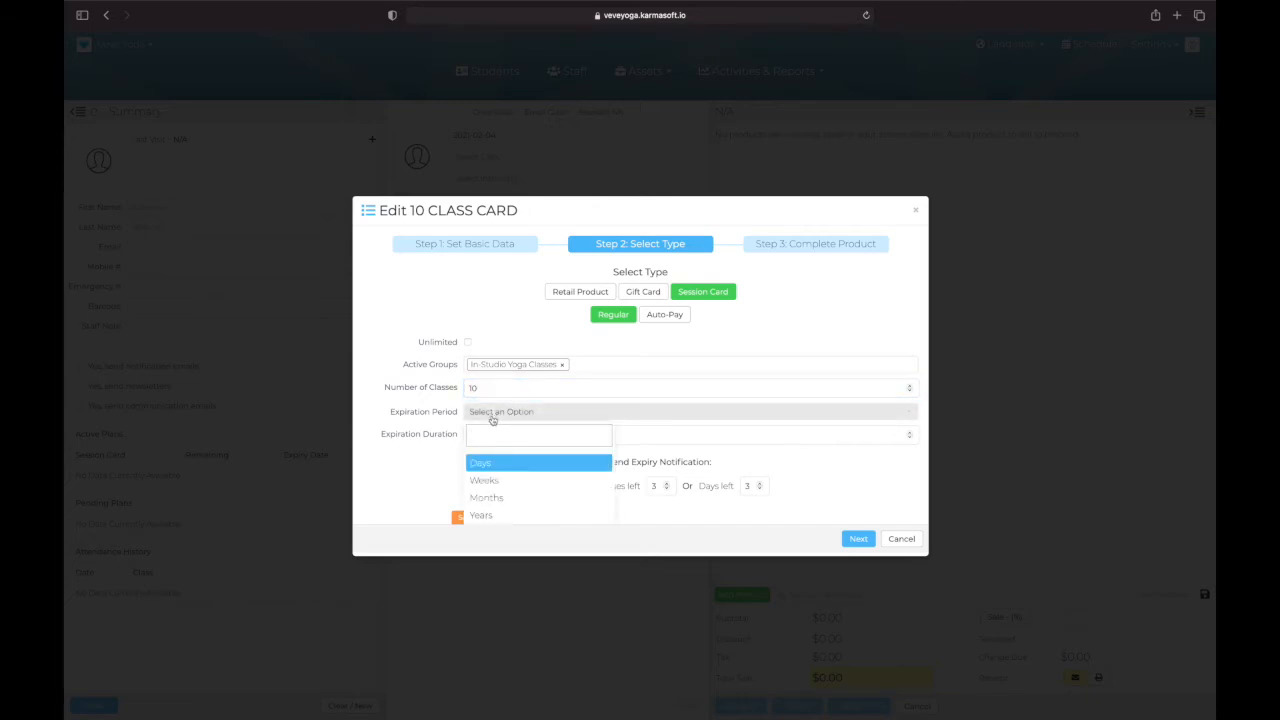
pyautogui.click(493, 497)
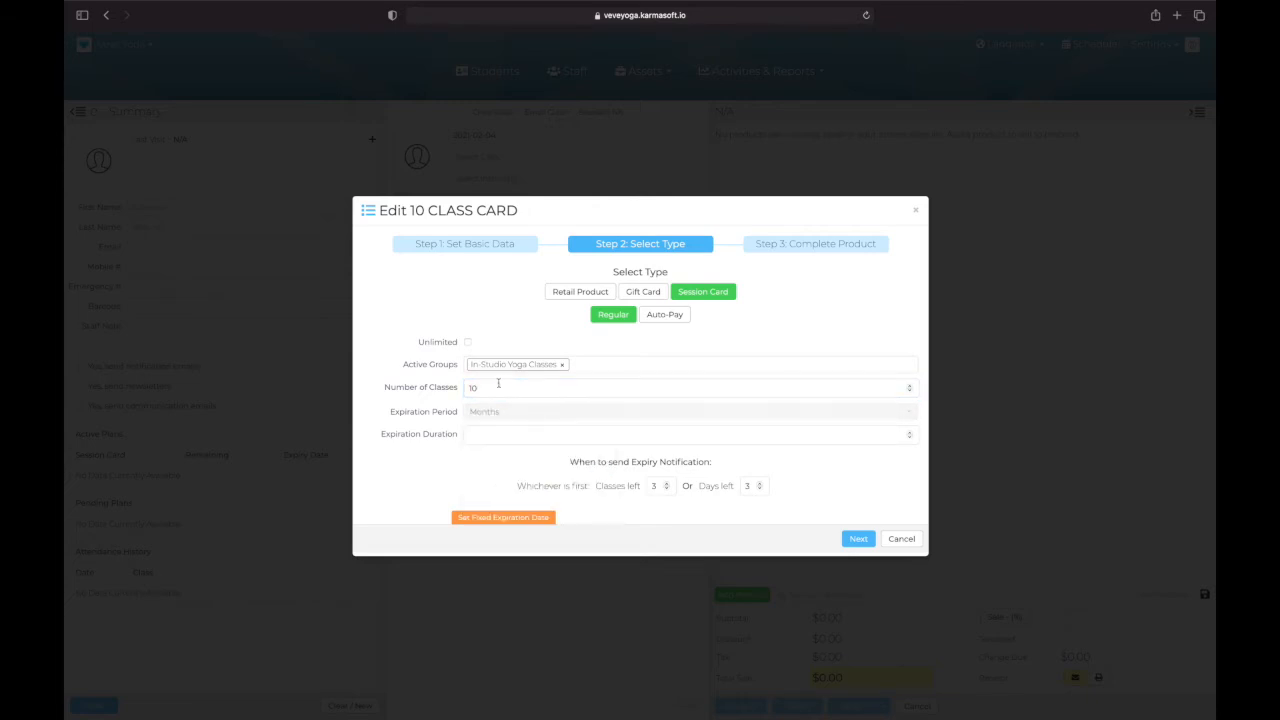
pyautogui.click(492, 427)
pyautogui.write('3')
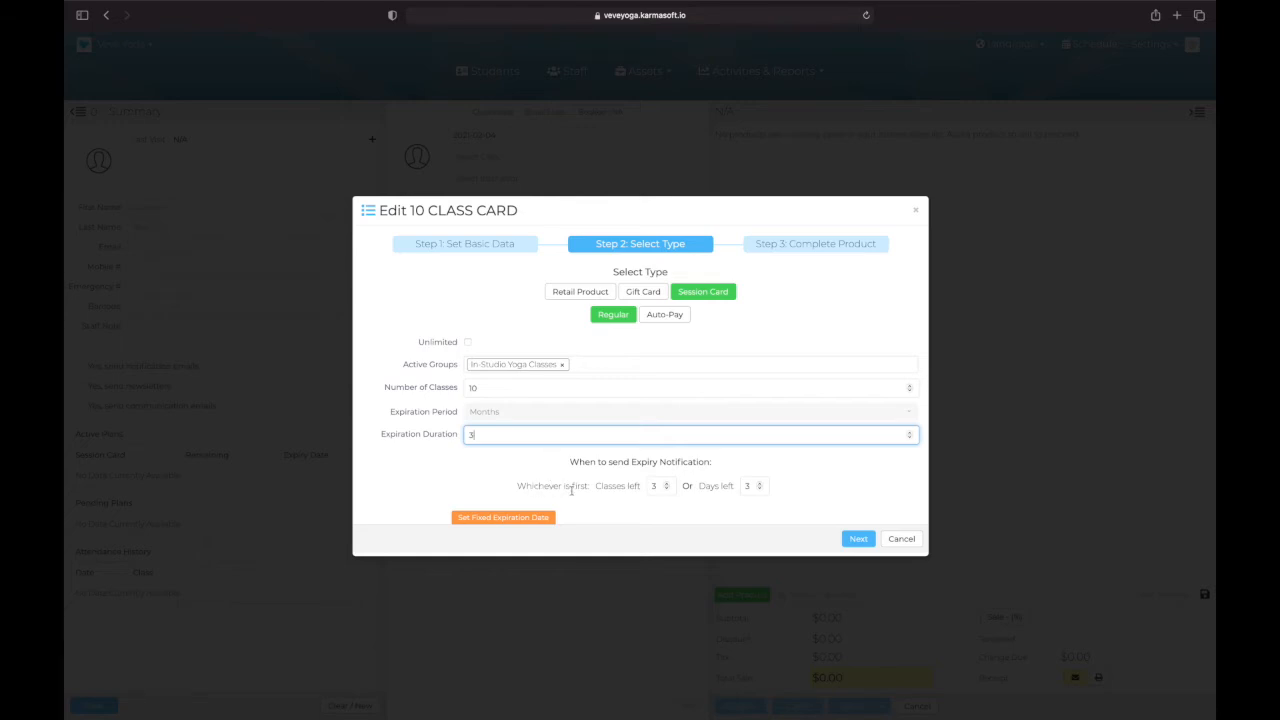
# Step: Set the 10 CLASS CARD expiry notification to 4 classes left with an adjusted days-left threshold, and continue to product completion
pyautogui.click(667, 487)
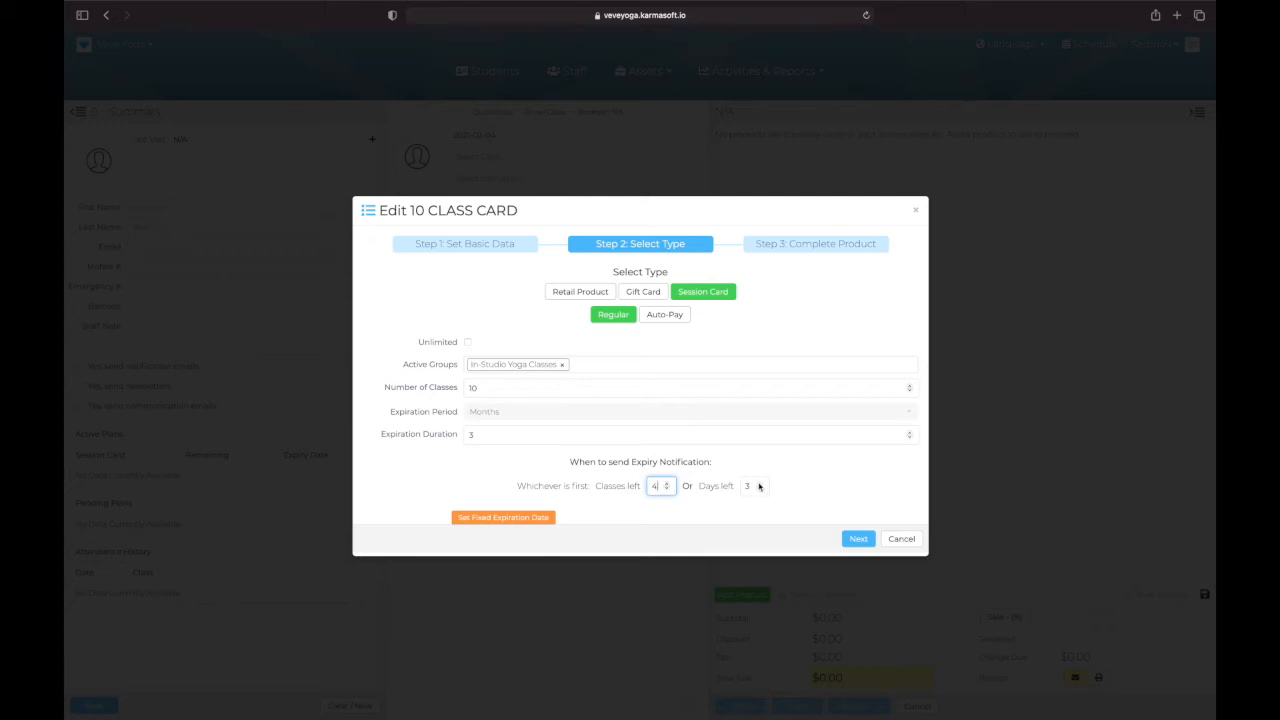
pyautogui.click(759, 485)
pyautogui.click(759, 485)
pyautogui.click(759, 485)
pyautogui.click(759, 485)
pyautogui.click(759, 485)
pyautogui.click(759, 485)
pyautogui.click(759, 483)
pyautogui.click(859, 539)
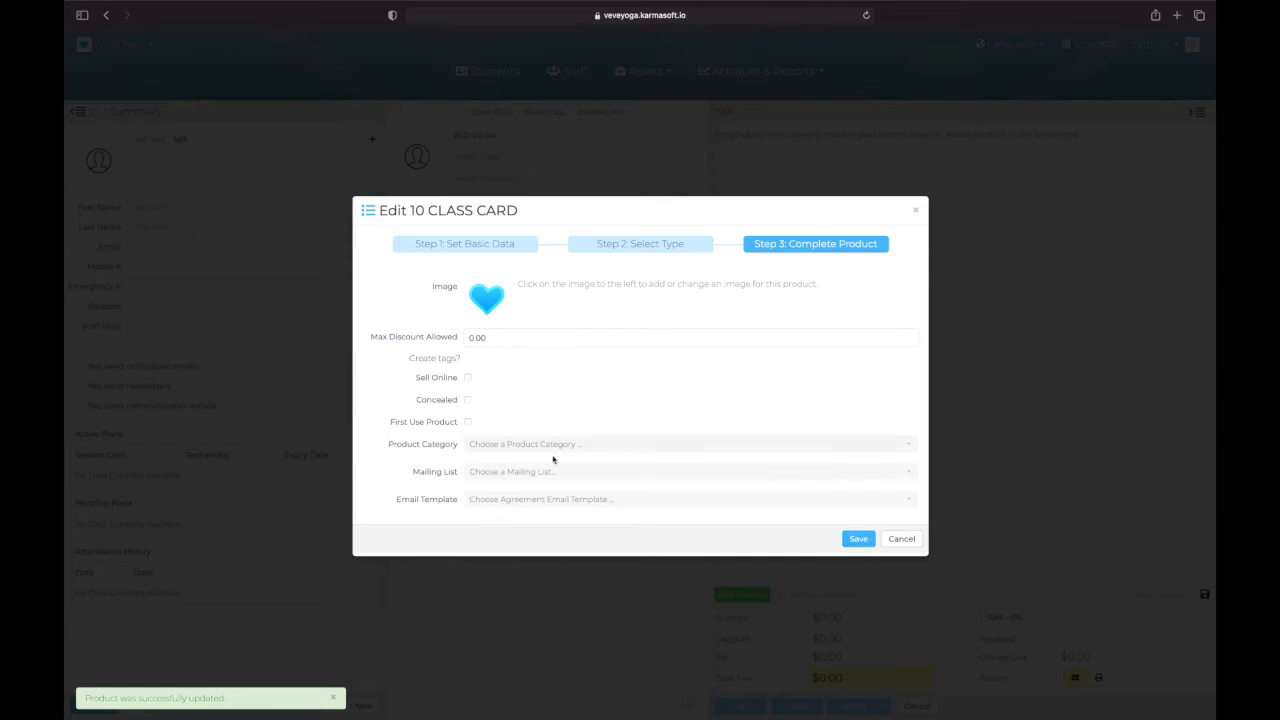
# Step: Enable Sell Online for 10 CLASS CARD with a maximum discount of 50.00, save it and return to the product list
pyautogui.click(469, 379)
pyautogui.click(504, 338)
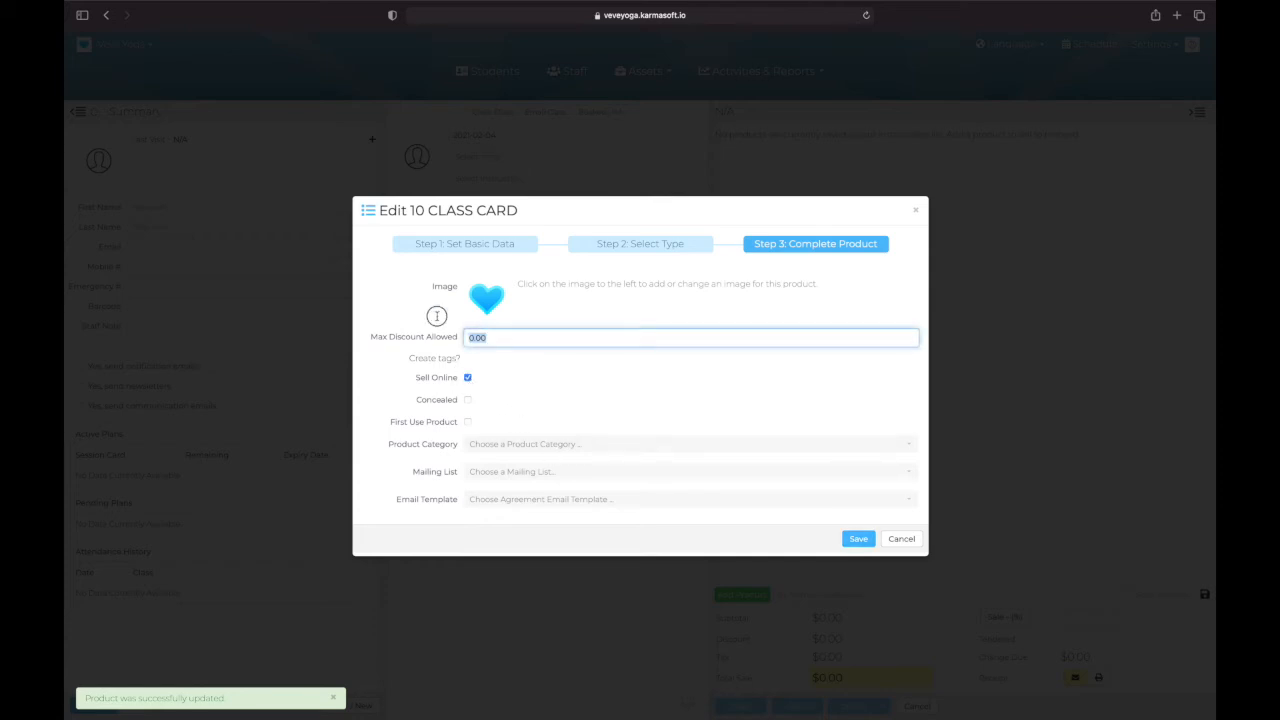
pyautogui.write('50.00')
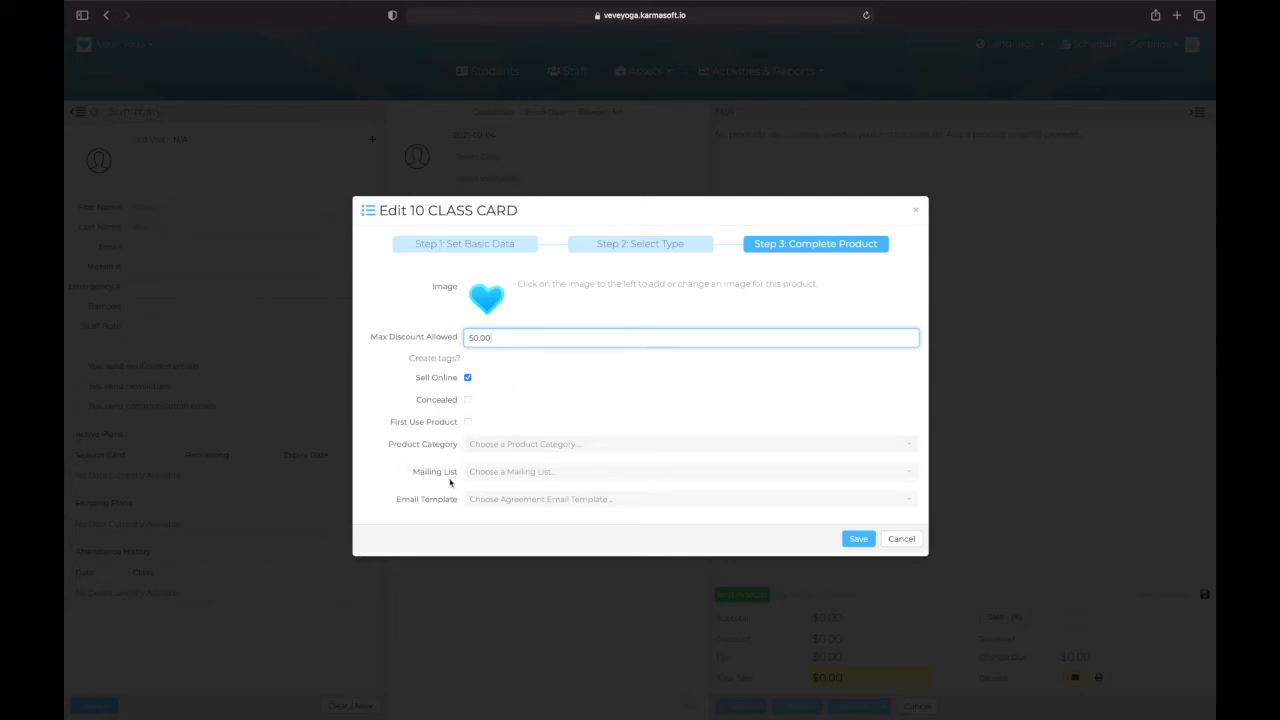
pyautogui.click(858, 540)
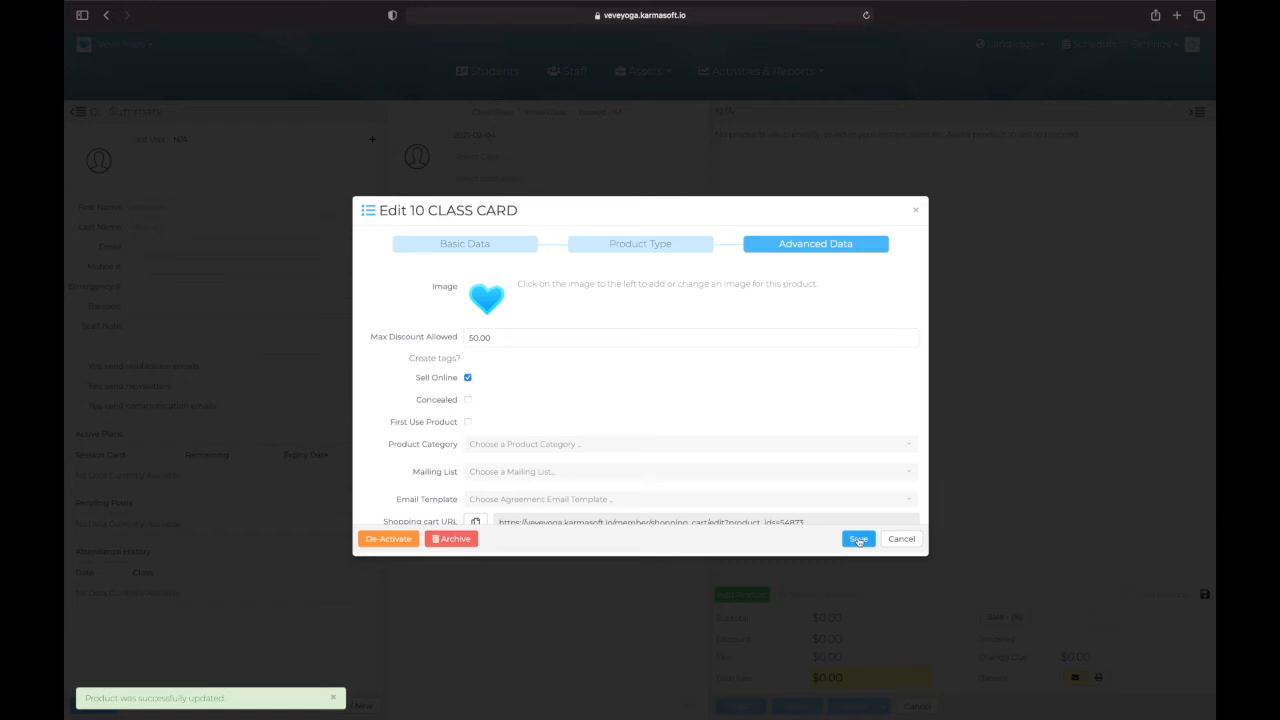
pyautogui.scroll(-1, 778, 429)
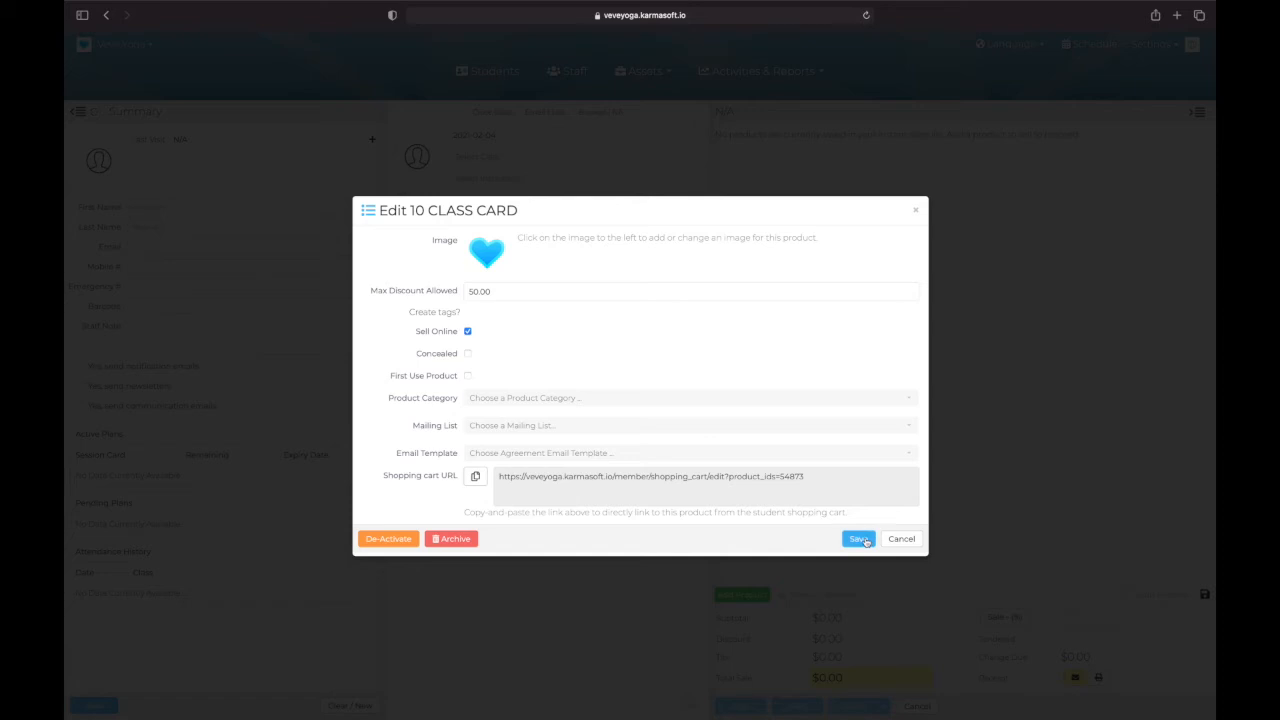
pyautogui.click(901, 539)
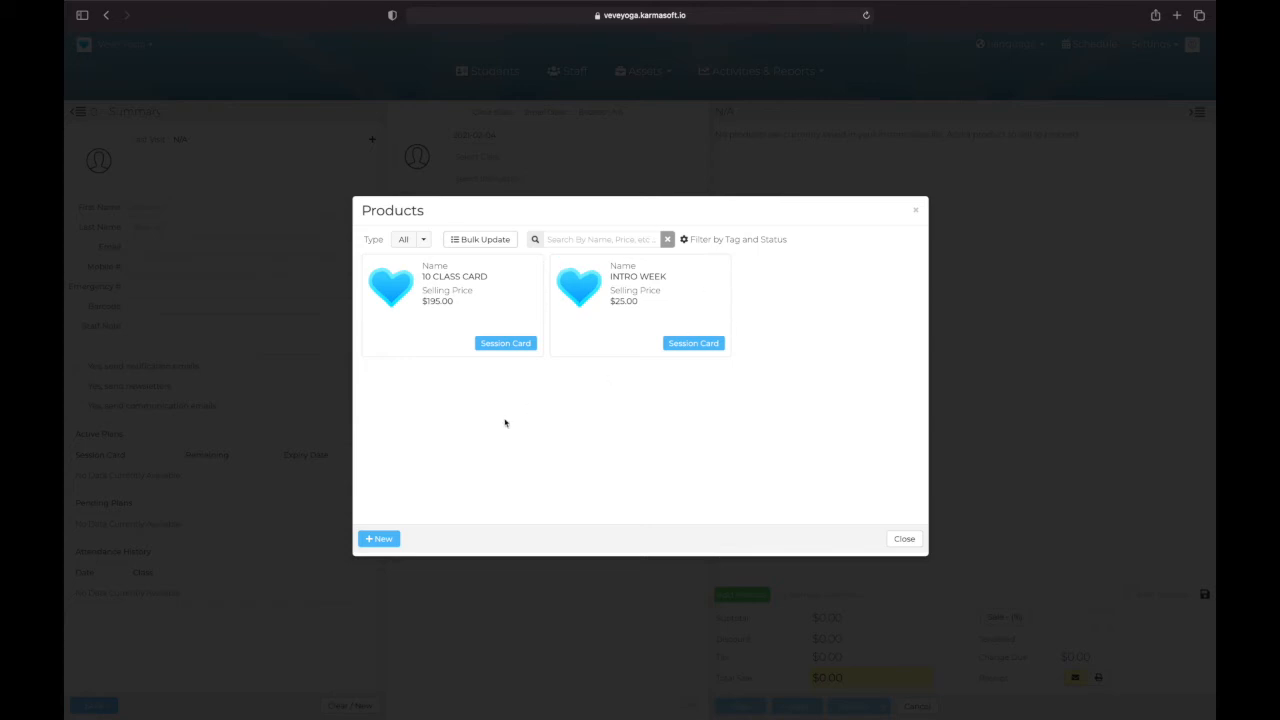
# Step: Start another product named MONTHLY AUTOPAY and copy that name into its description
pyautogui.click(381, 539)
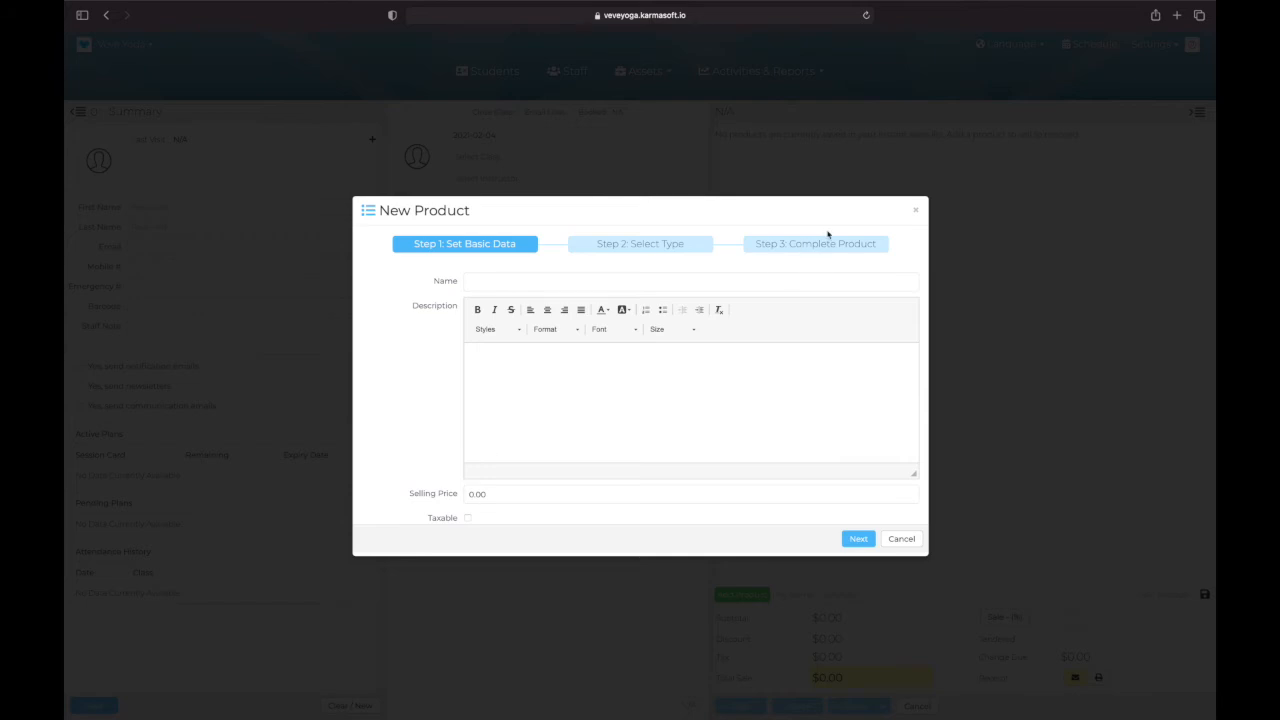
pyautogui.click(550, 289)
pyautogui.write('MONTHLY')
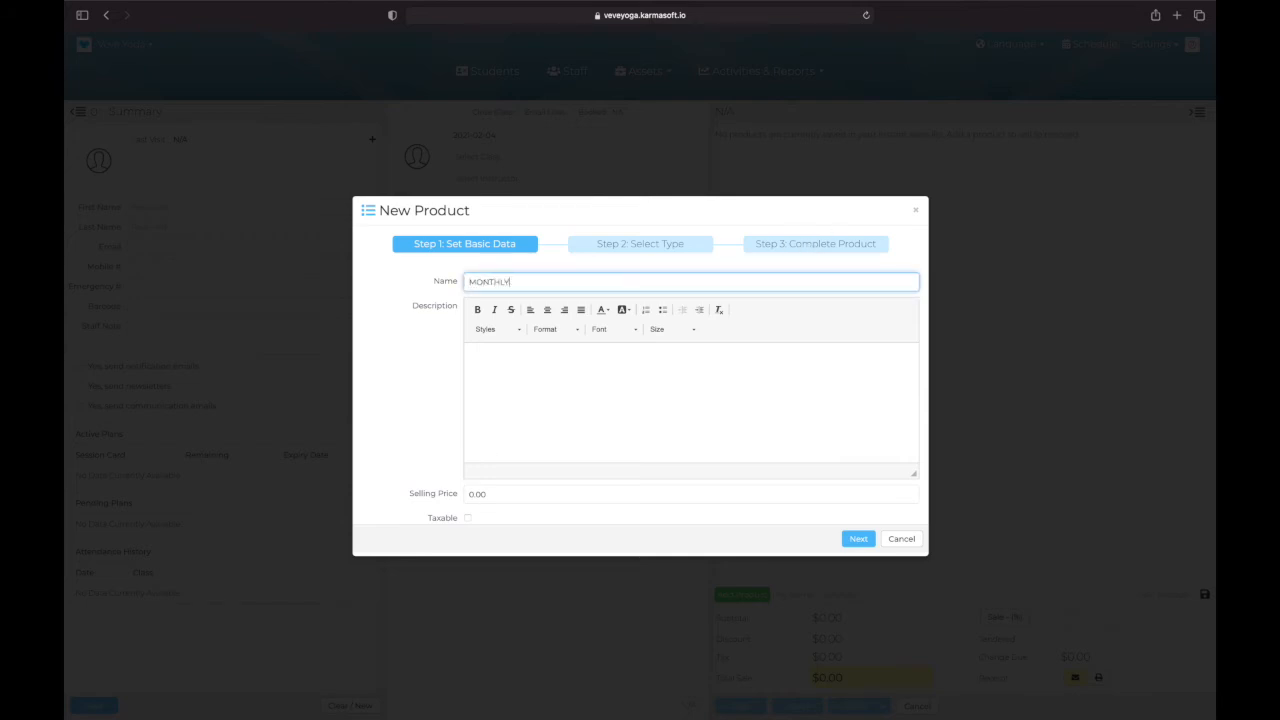
pyautogui.write(' AUTOPAY')
pyautogui.moveTo(466, 282); pyautogui.dragTo(557, 291)
pyautogui.hotkey('ctrl', 'c')
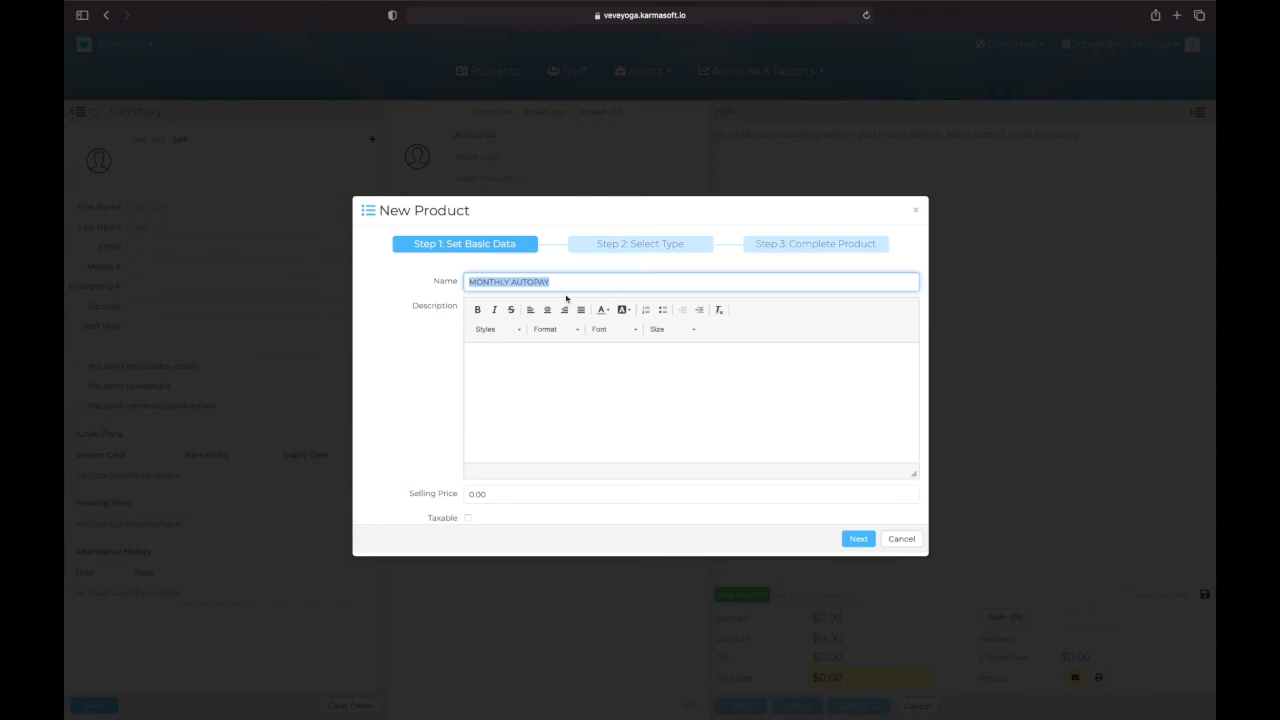
pyautogui.click(590, 368)
pyautogui.hotkey('ctrl', 'v')
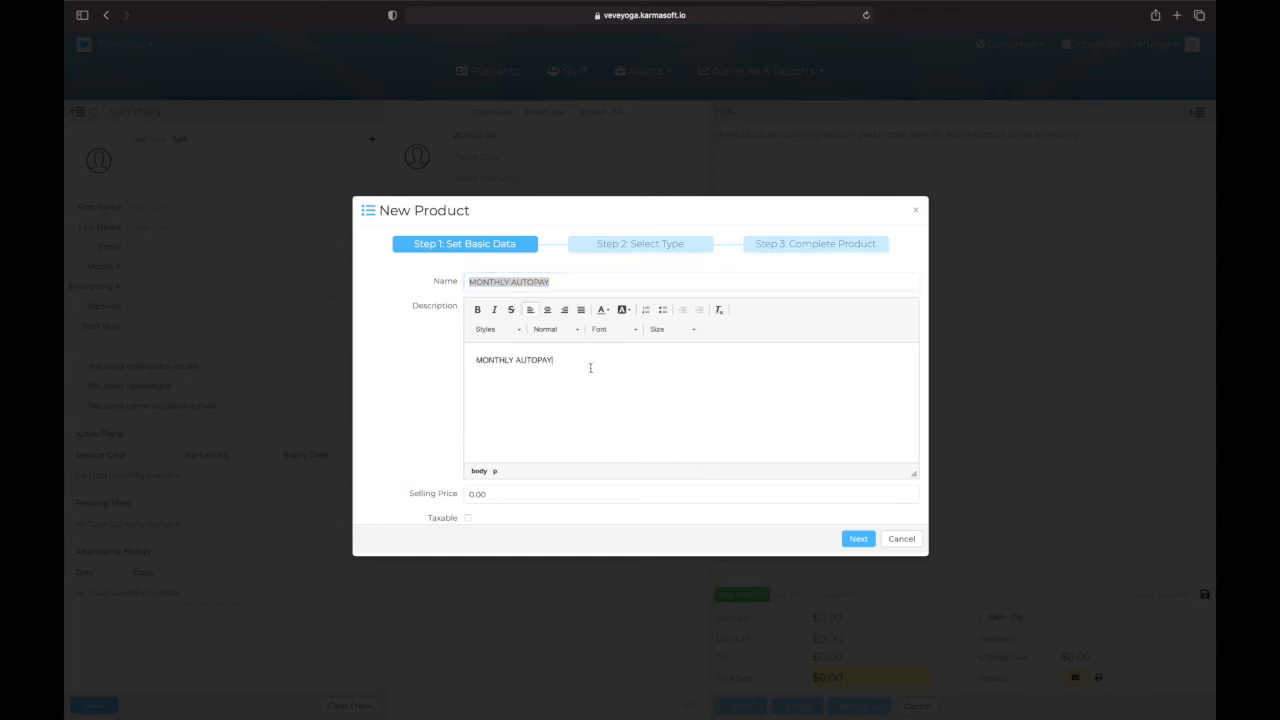
# Step: Set the MONTHLY AUTOPAY selling price to 120.00 and continue to the product type selection
pyautogui.scroll(-1, 560, 420)
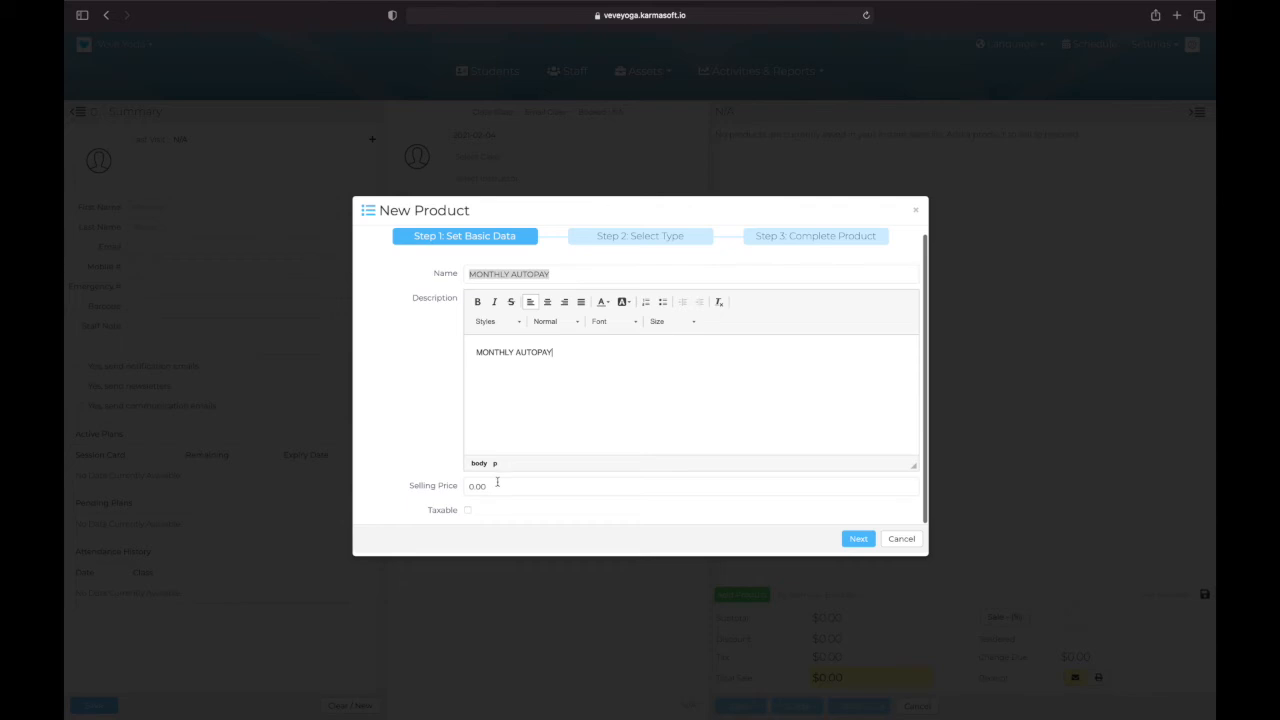
pyautogui.click(497, 483)
pyautogui.write('120.00')
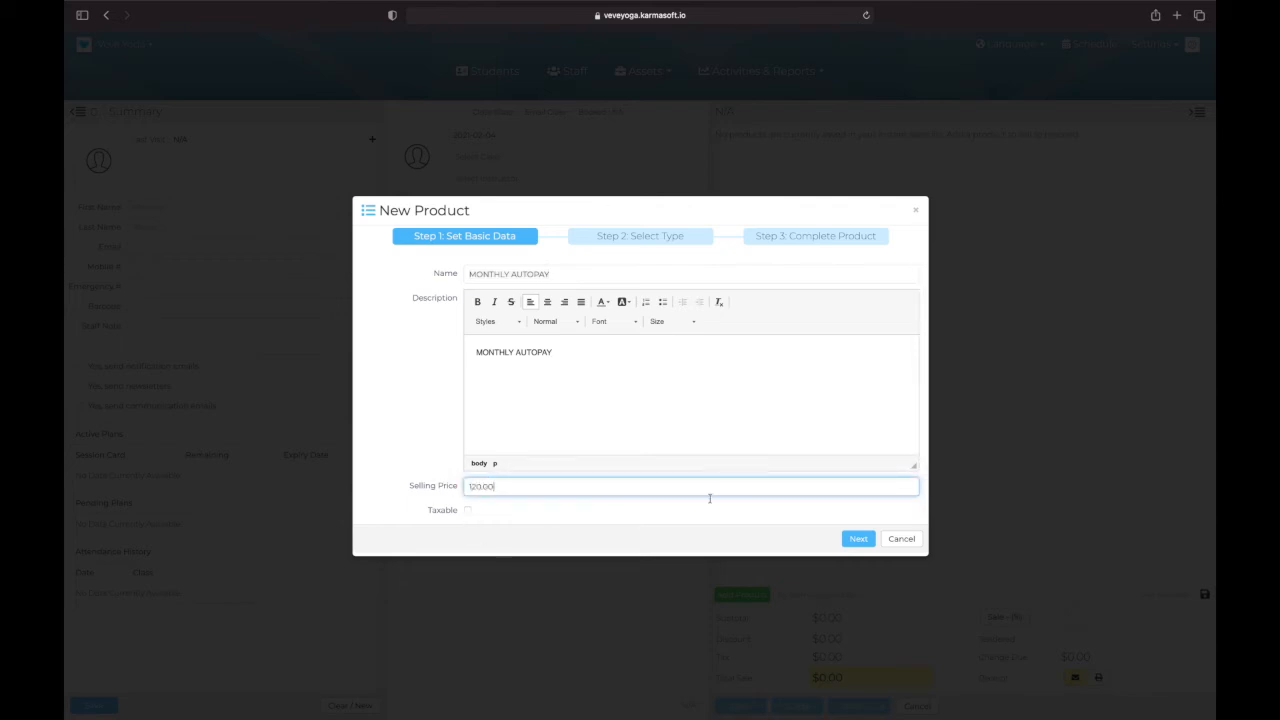
pyautogui.click(858, 538)
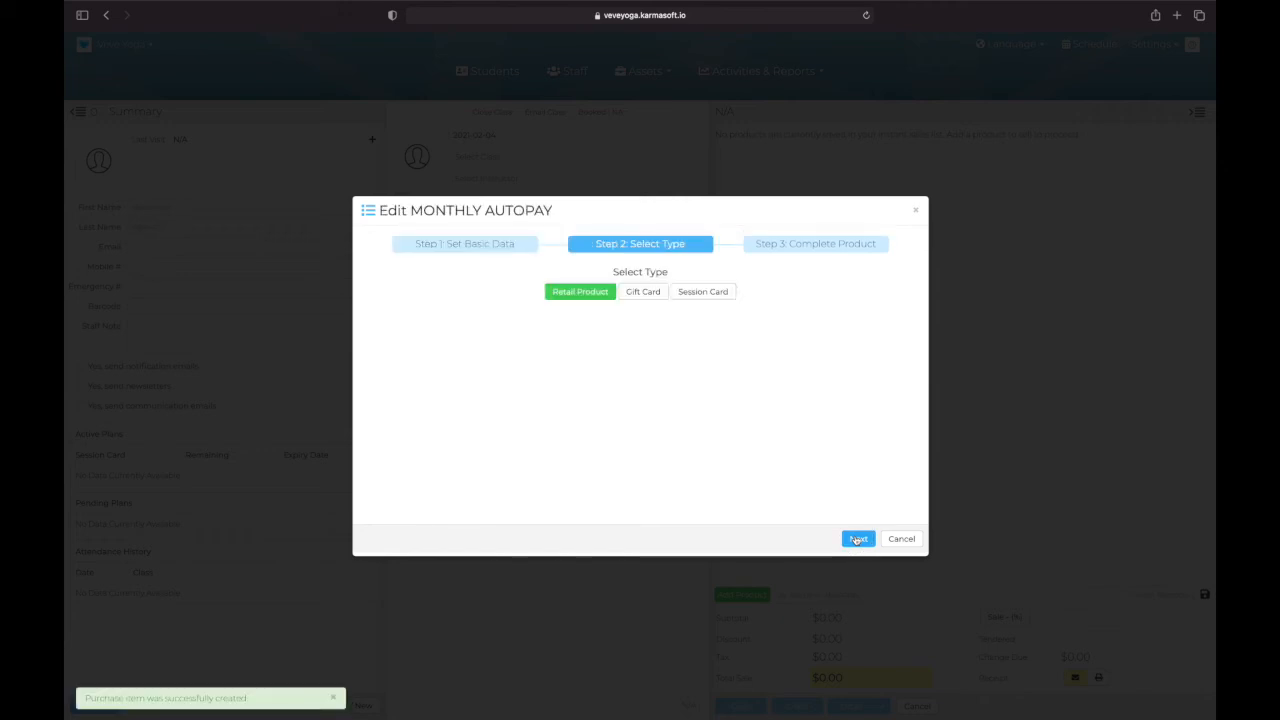
# Step: Make MONTHLY AUTOPAY an unlimited auto-pay session card with In-Studio Yoga Classes and Streaming Yoga Class as active groups
pyautogui.click(704, 292)
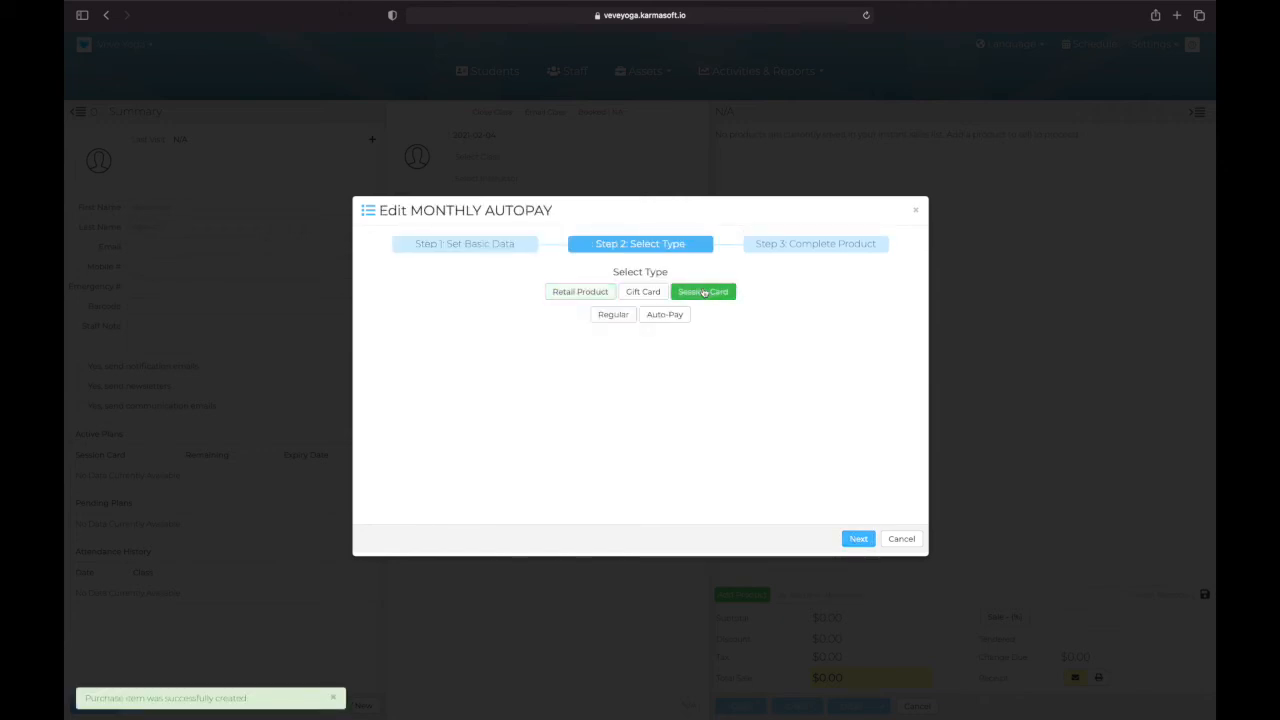
pyautogui.click(672, 316)
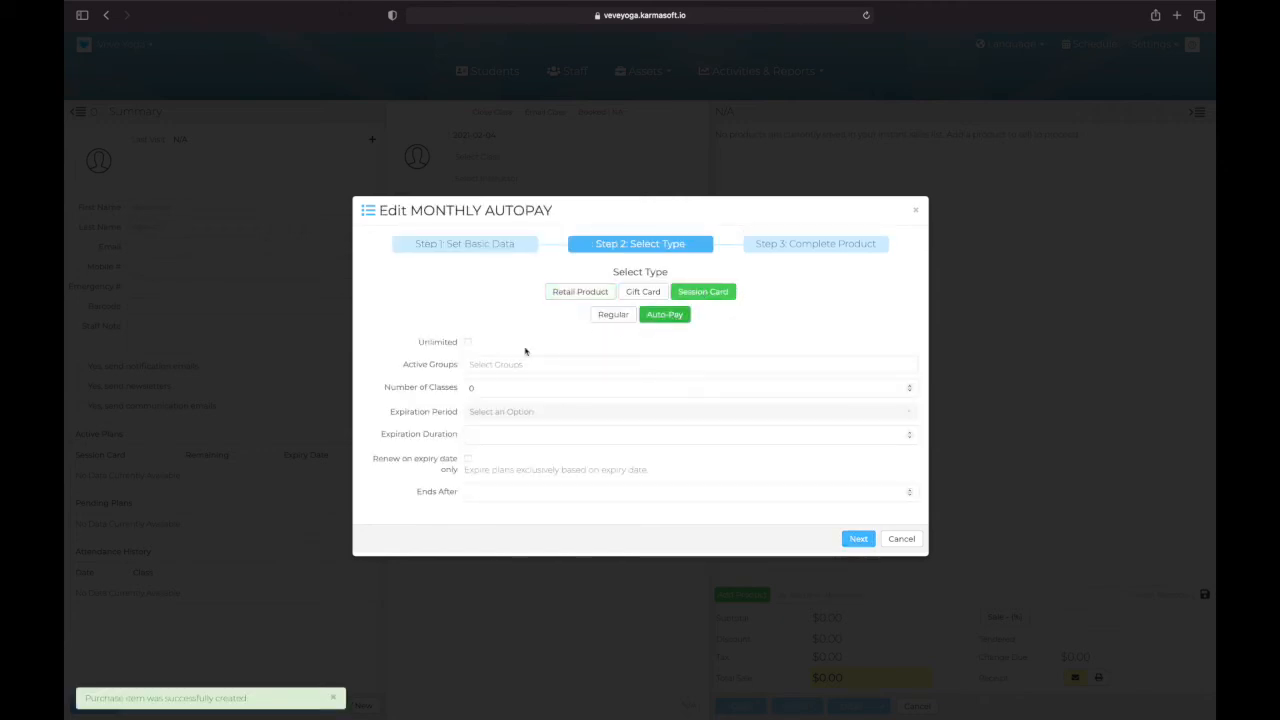
pyautogui.click(468, 342)
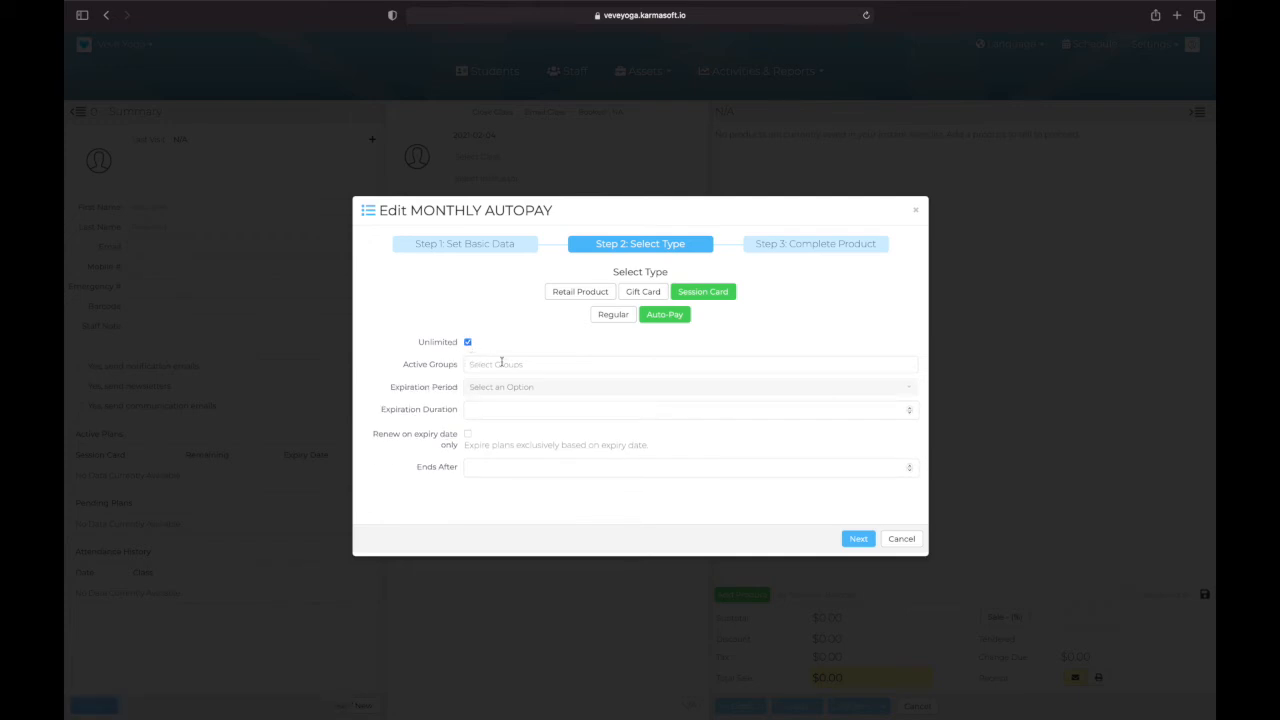
pyautogui.click(502, 364)
pyautogui.click(511, 385)
pyautogui.click(600, 364)
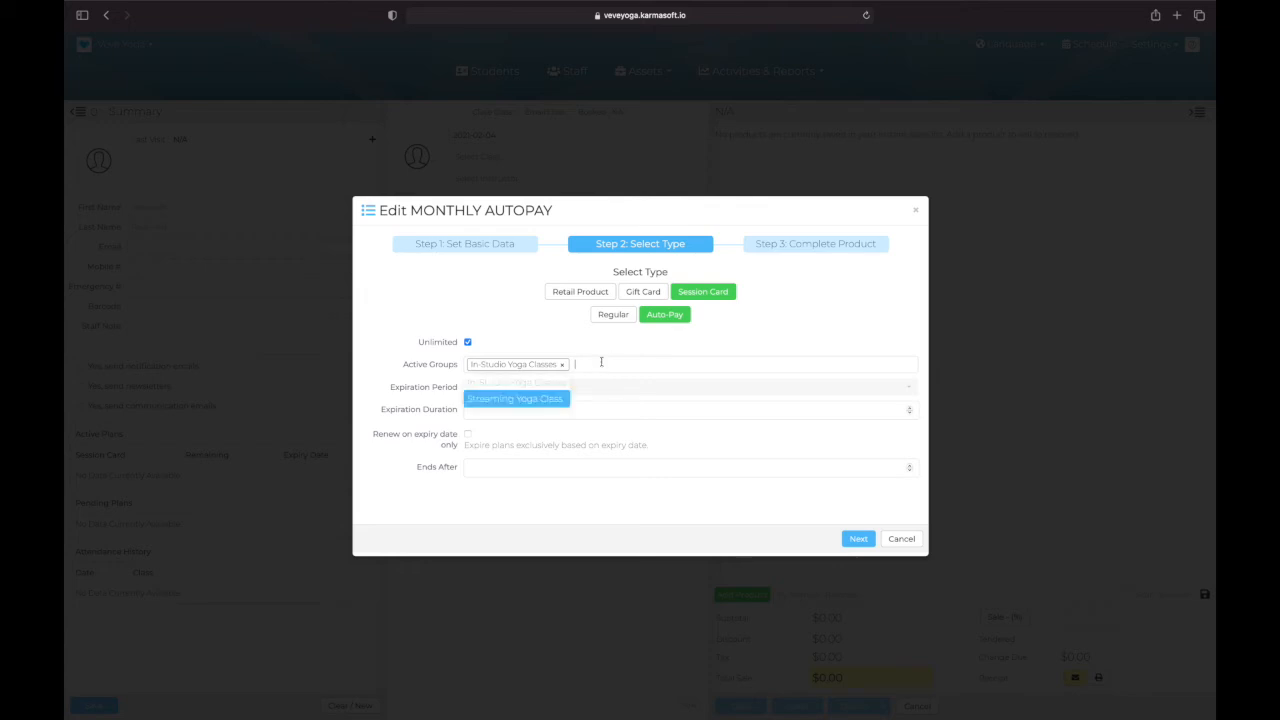
pyautogui.click(515, 404)
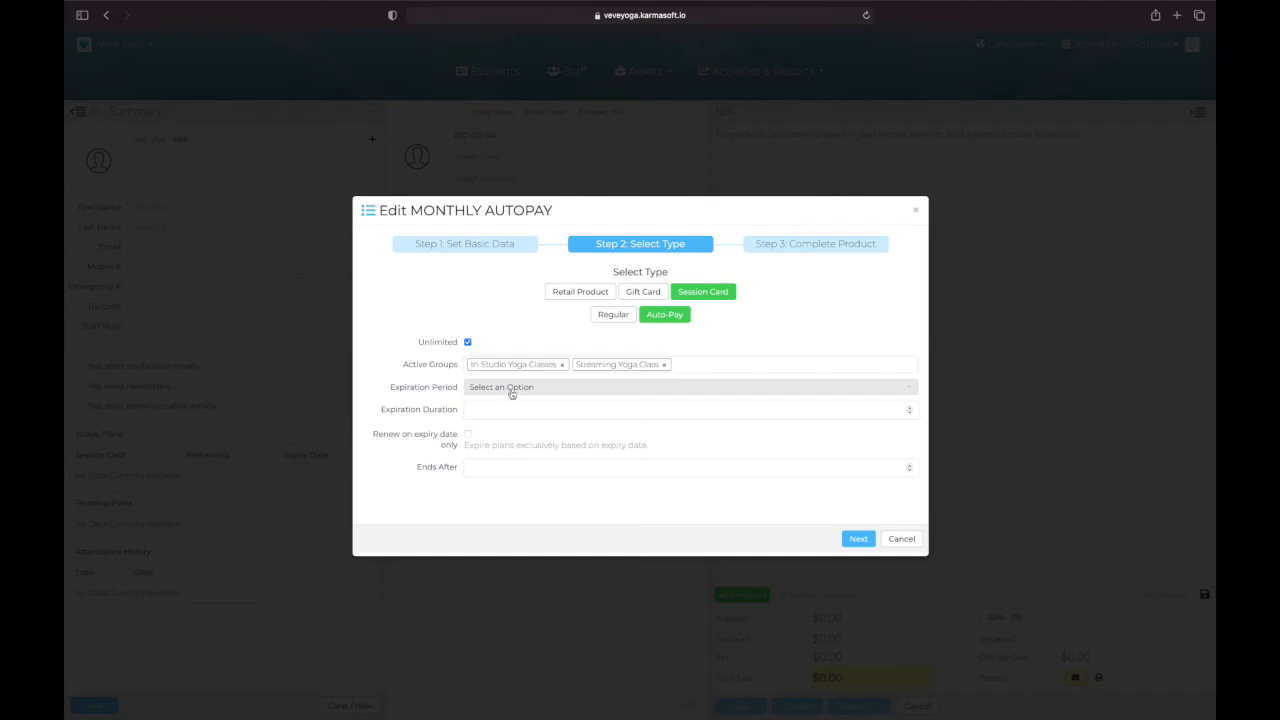
# Step: Set MONTHLY AUTOPAY to expire every 1 month and end after 120 renewals
pyautogui.click(511, 392)
pyautogui.click(495, 470)
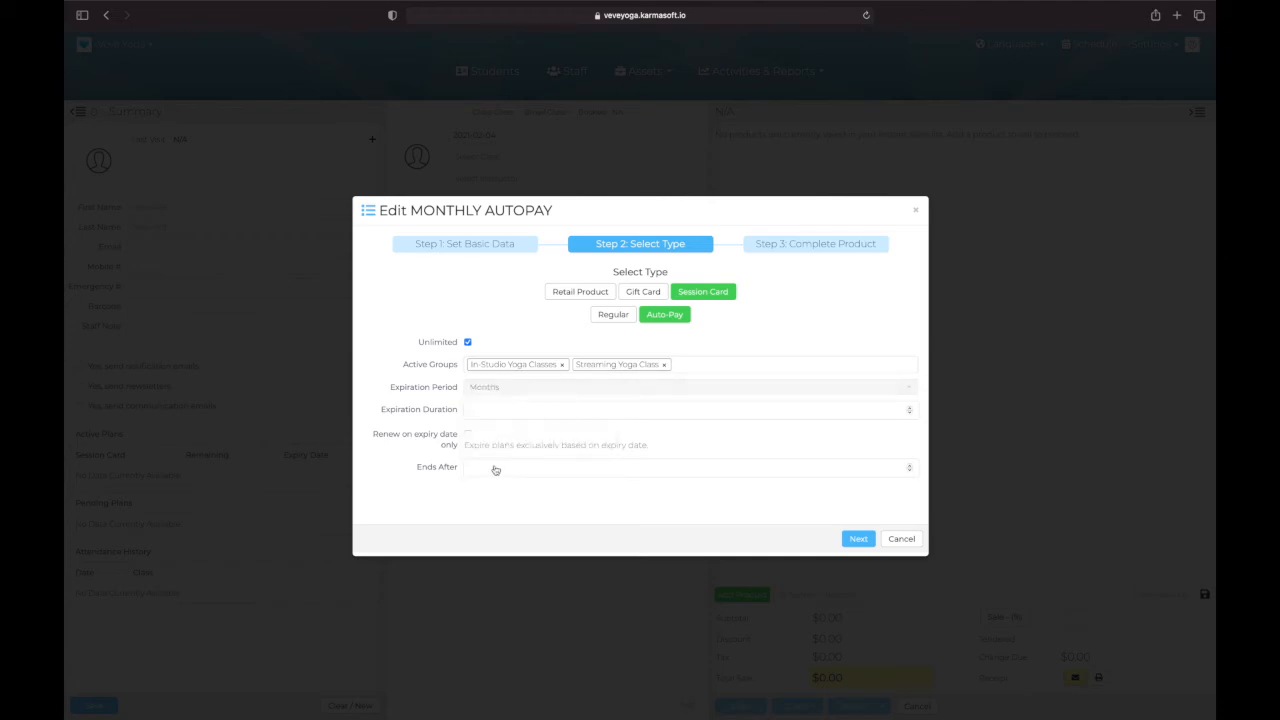
pyautogui.click(494, 412)
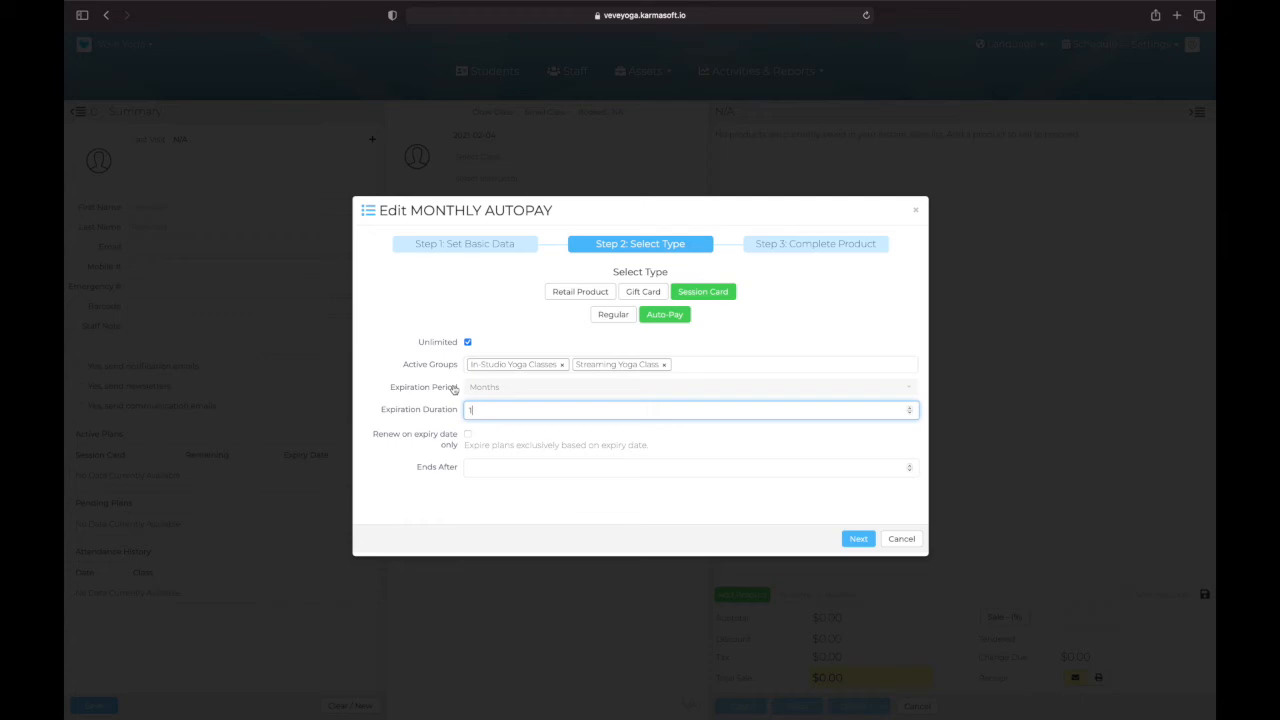
pyautogui.click(486, 467)
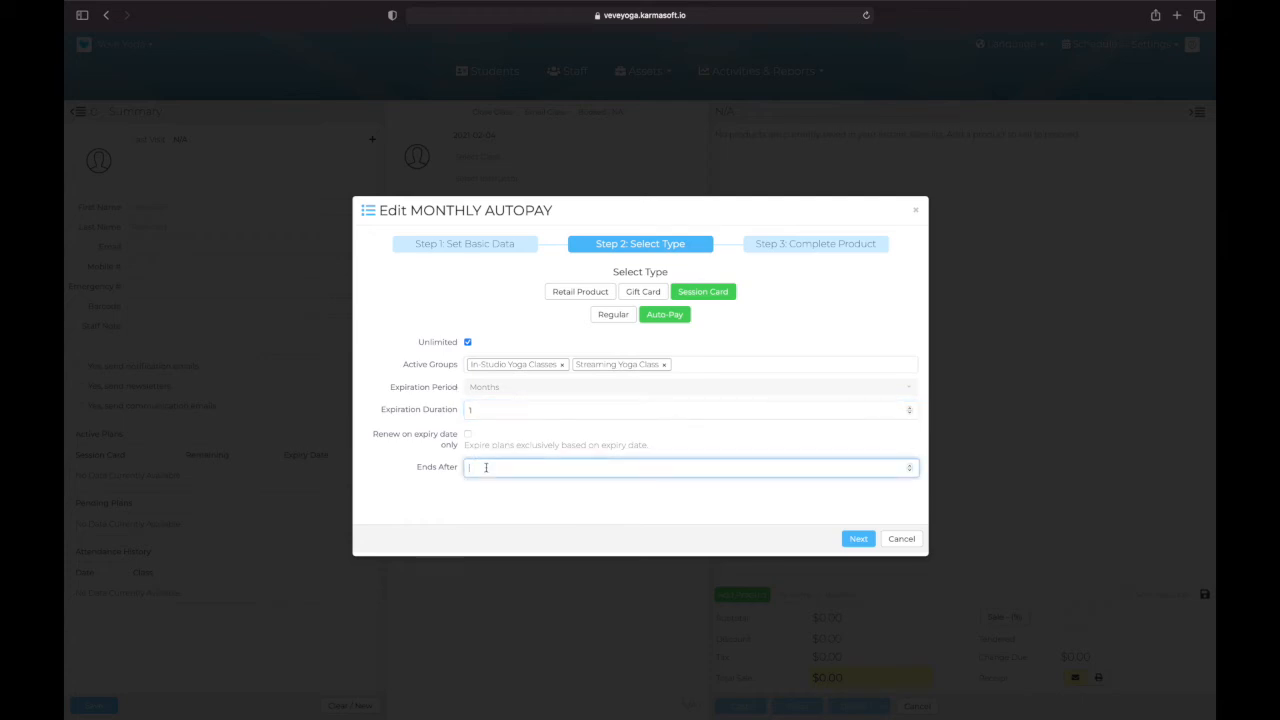
pyautogui.write('120')
# Step: Try Weeks as the MONTHLY AUTOPAY expiration period and set it back to Months
pyautogui.click(508, 387)
pyautogui.click(492, 457)
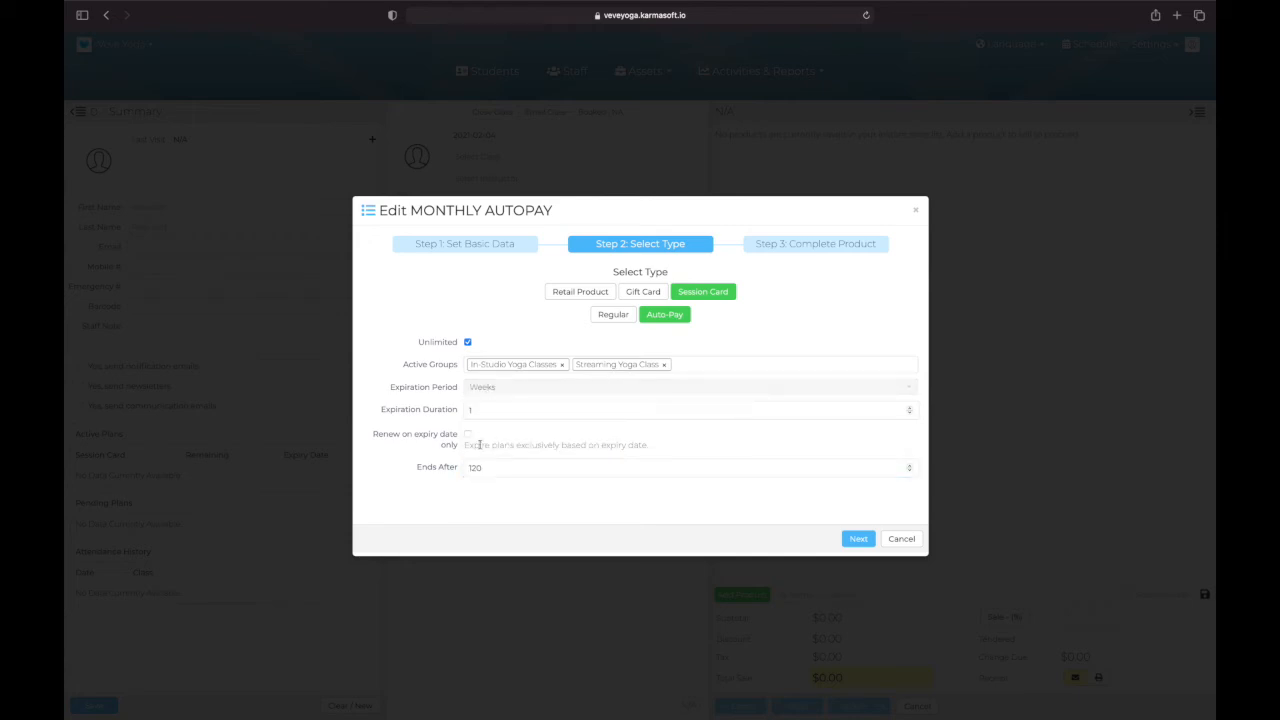
pyautogui.click(488, 389)
pyautogui.click(489, 473)
# Step: Continue to the final product stage, enable Sell Online for MONTHLY AUTOPAY, and save it before returning to the product list
pyautogui.click(859, 542)
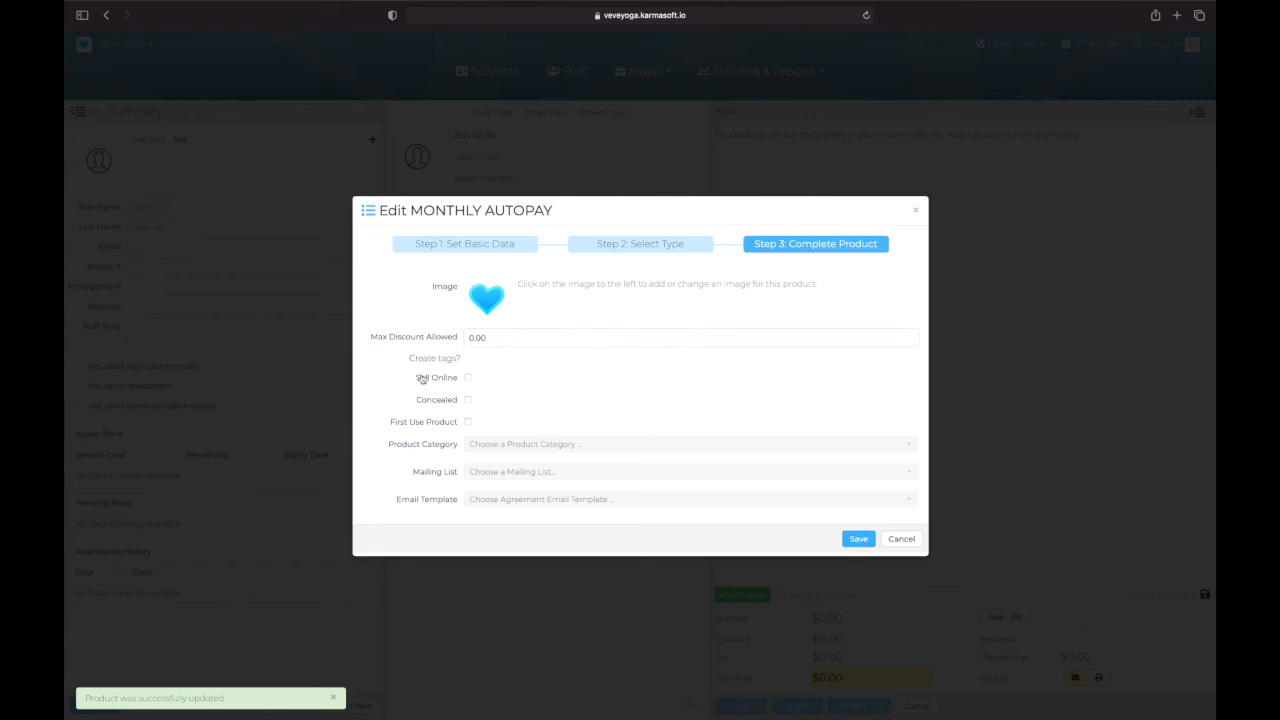
pyautogui.click(467, 377)
pyautogui.click(855, 539)
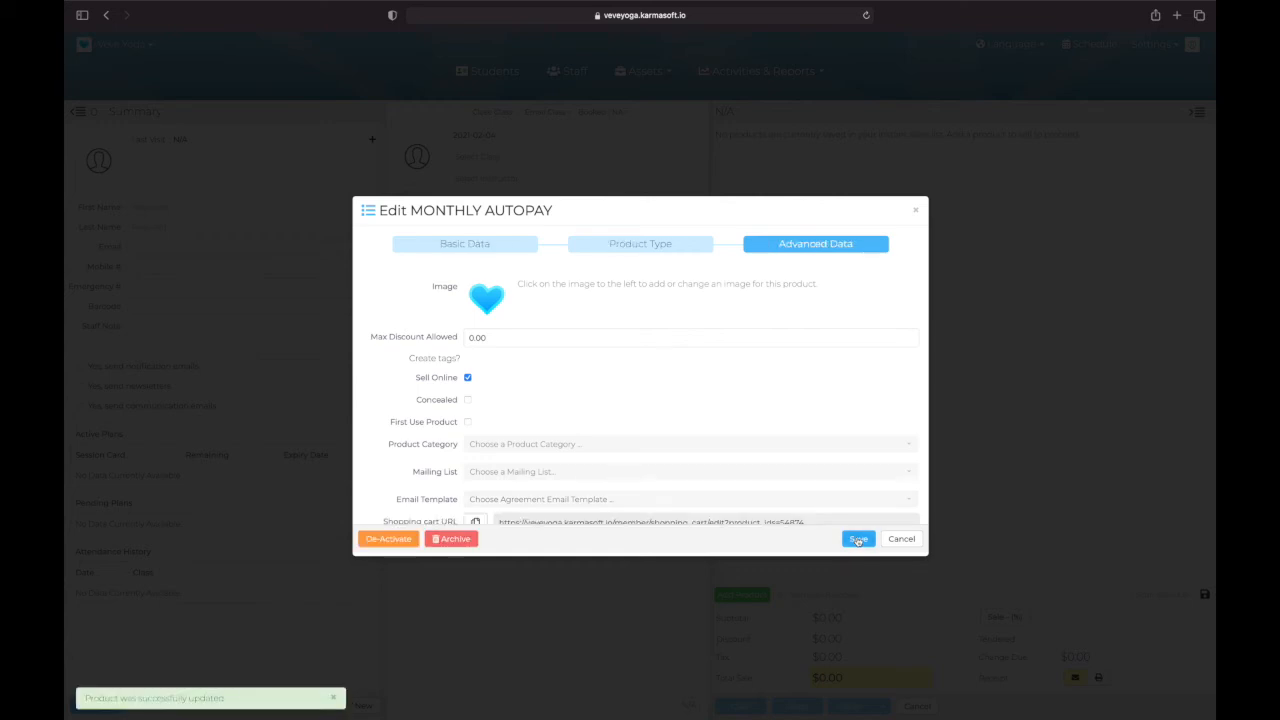
pyautogui.click(902, 540)
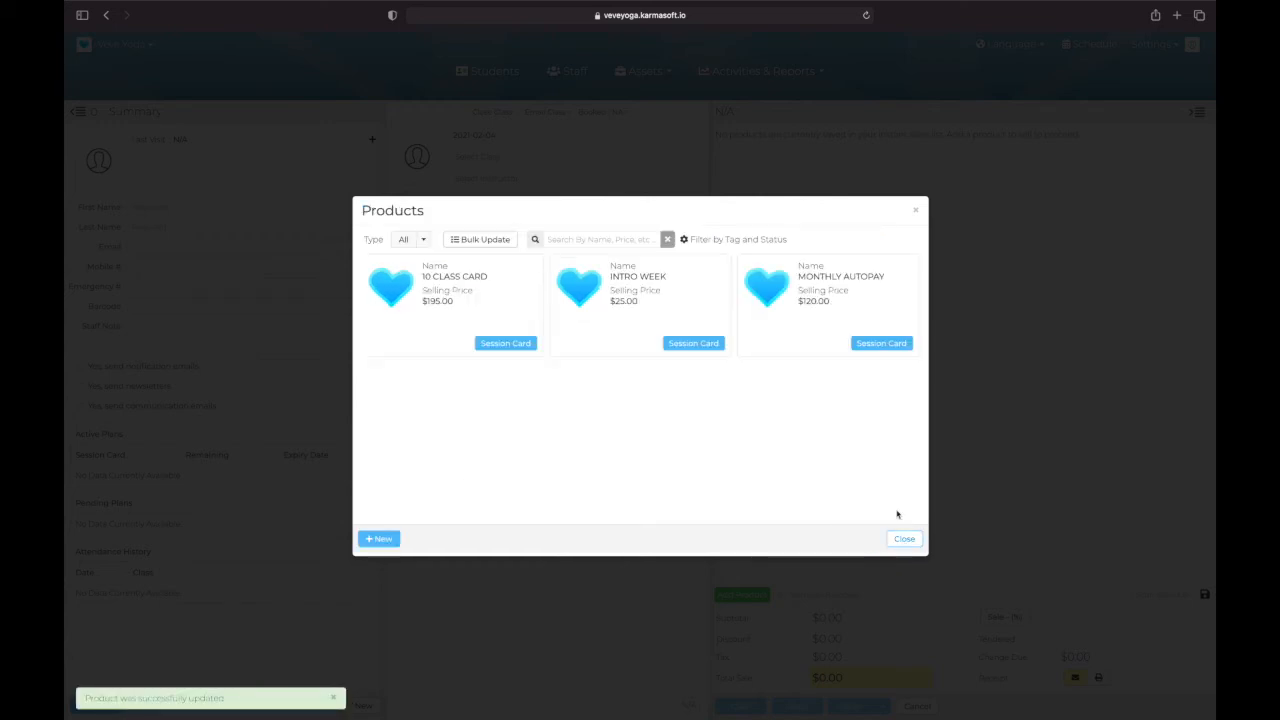
# Step: Start another product named 10 PACK AUTOPAY and copy that name into its description
pyautogui.click(379, 539)
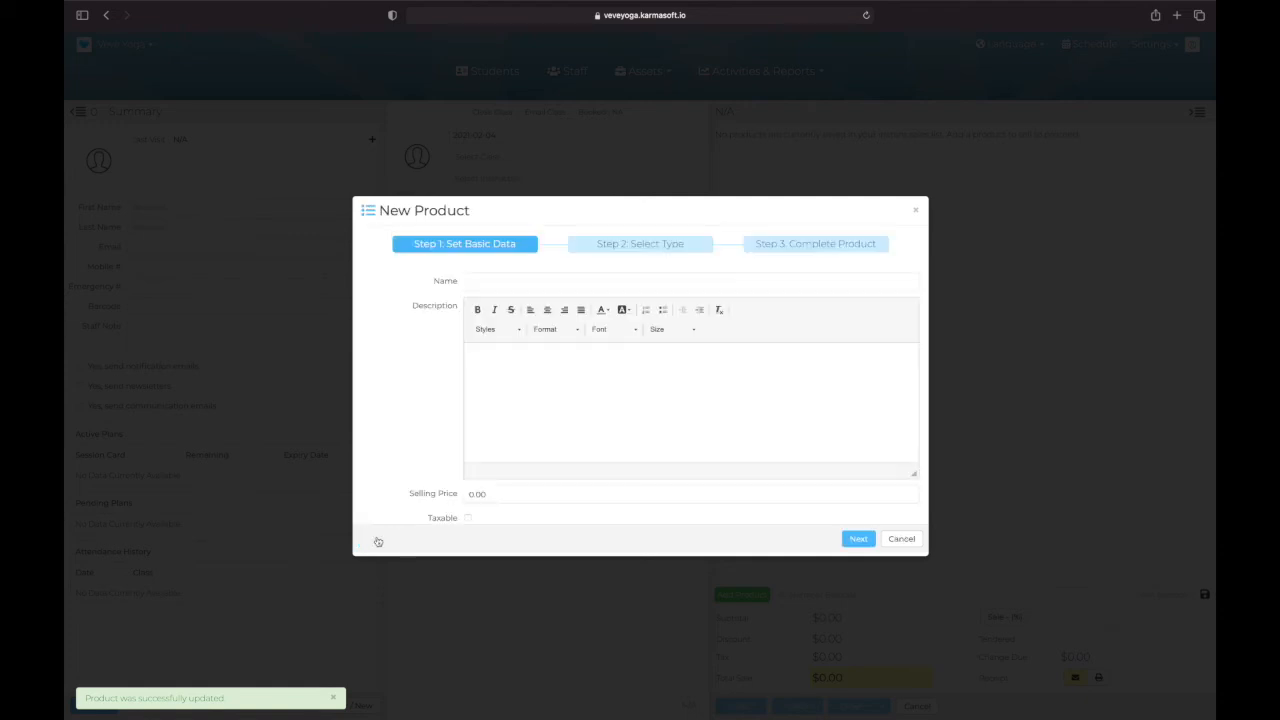
pyautogui.click(531, 284)
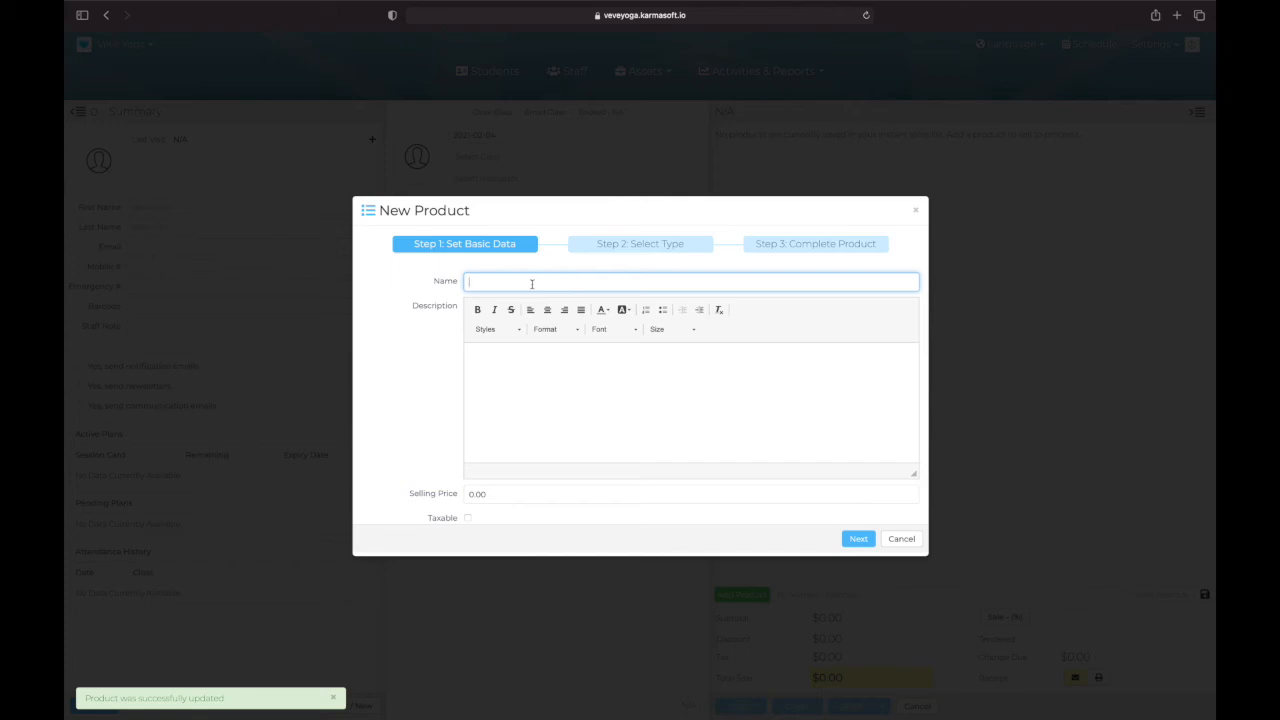
pyautogui.write('10')
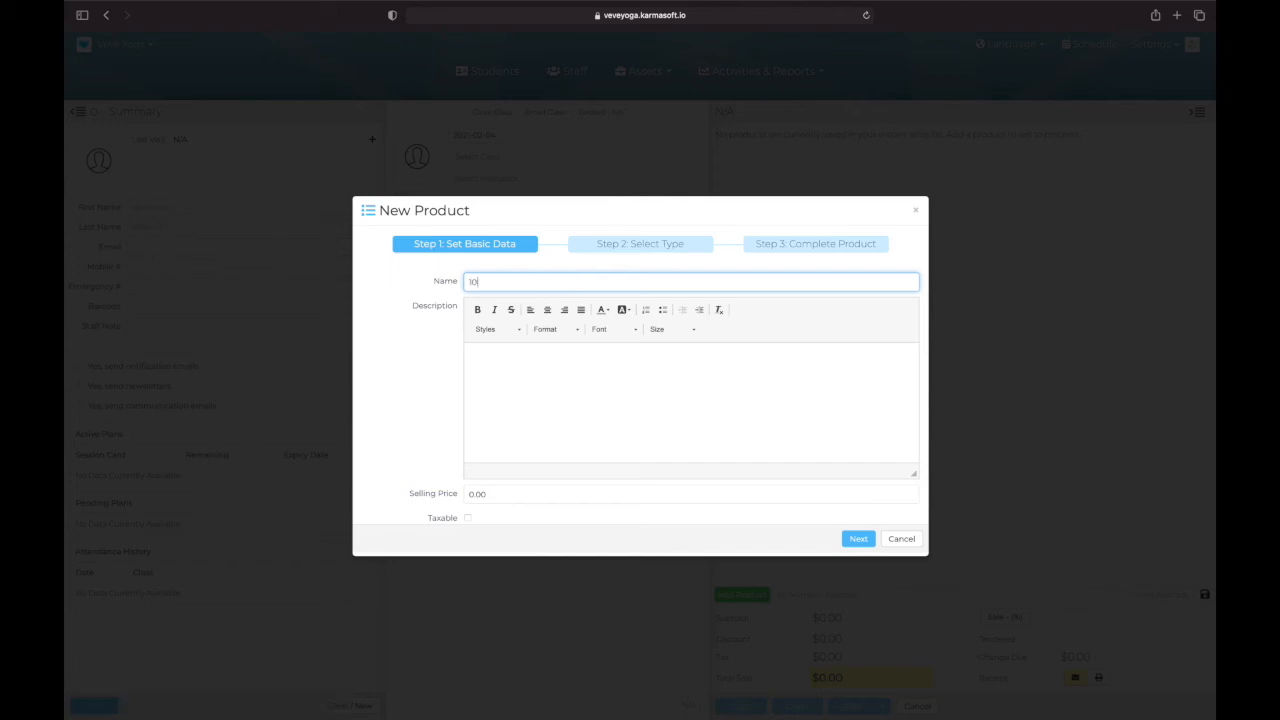
pyautogui.write(' PACK AUTOPAY')
pyautogui.moveTo(548, 281); pyautogui.dragTo(457, 277)
pyautogui.press('super+c')
pyautogui.click(523, 374)
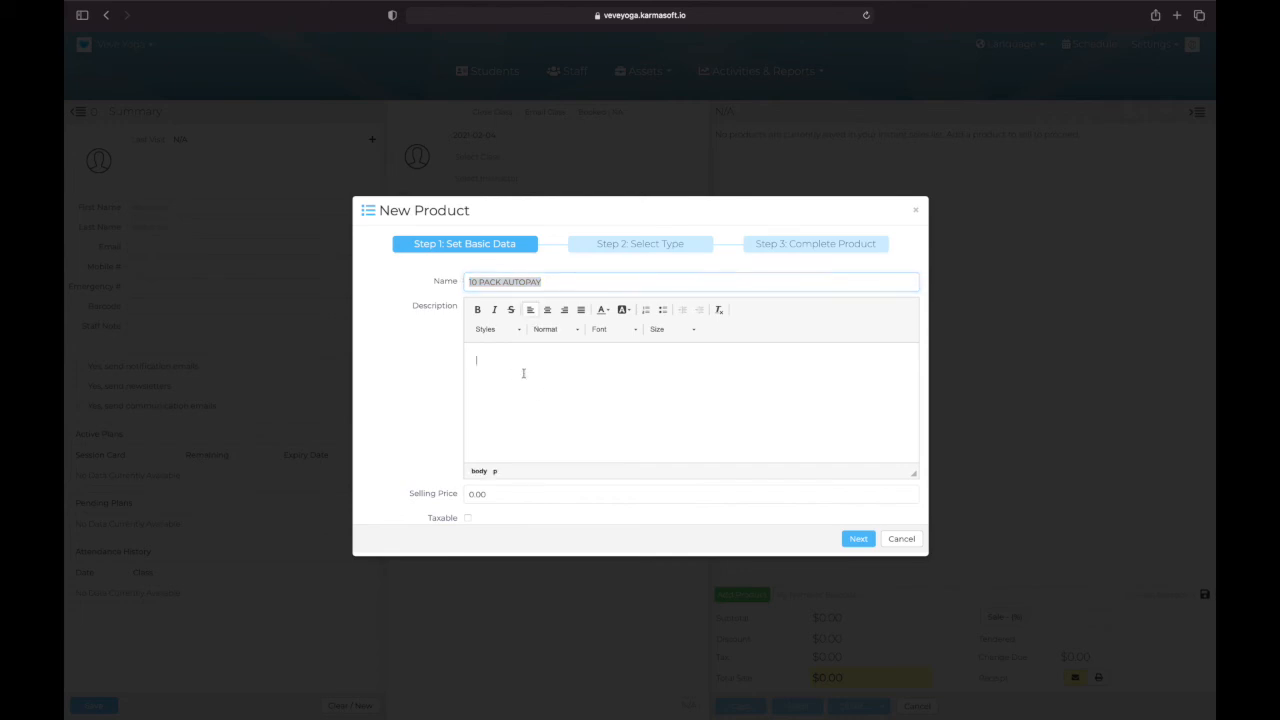
pyautogui.press('super+v')
pyautogui.scroll(-1, 514, 480)
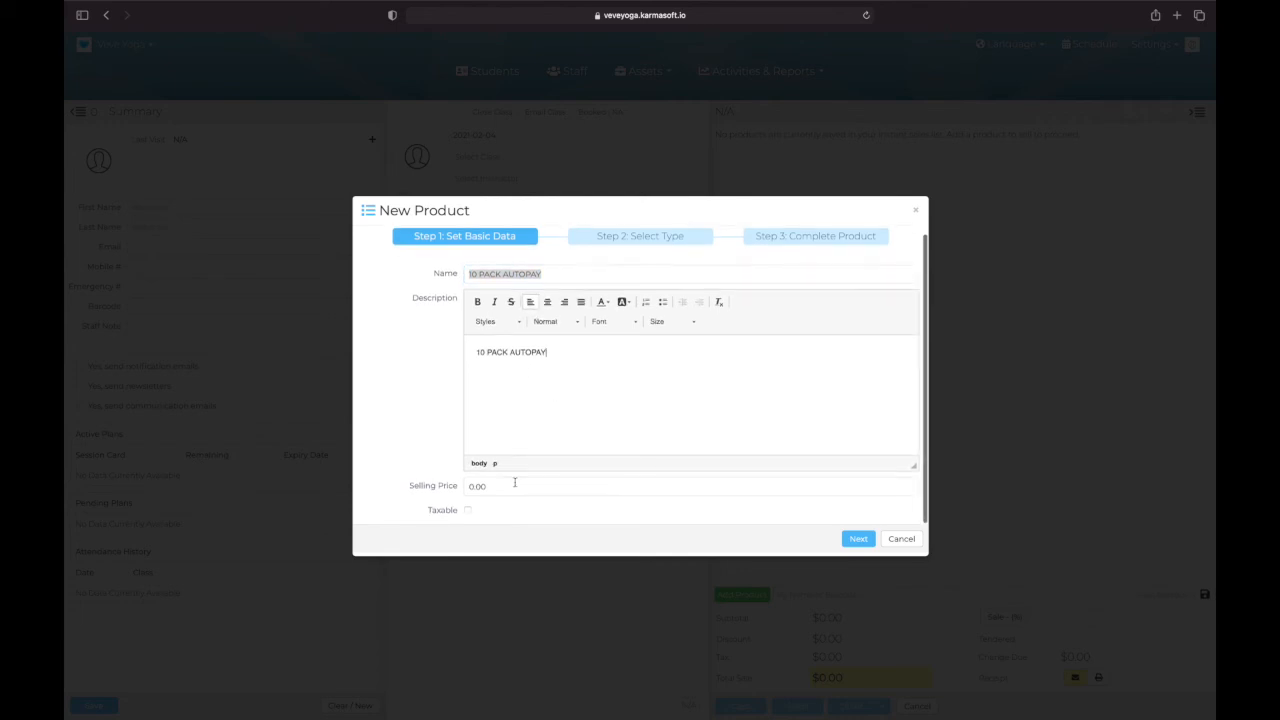
# Step: Set the 10 PACK AUTOPAY selling price to 120 and make the product a Session Card of the Auto-Pay type
pyautogui.click(508, 486)
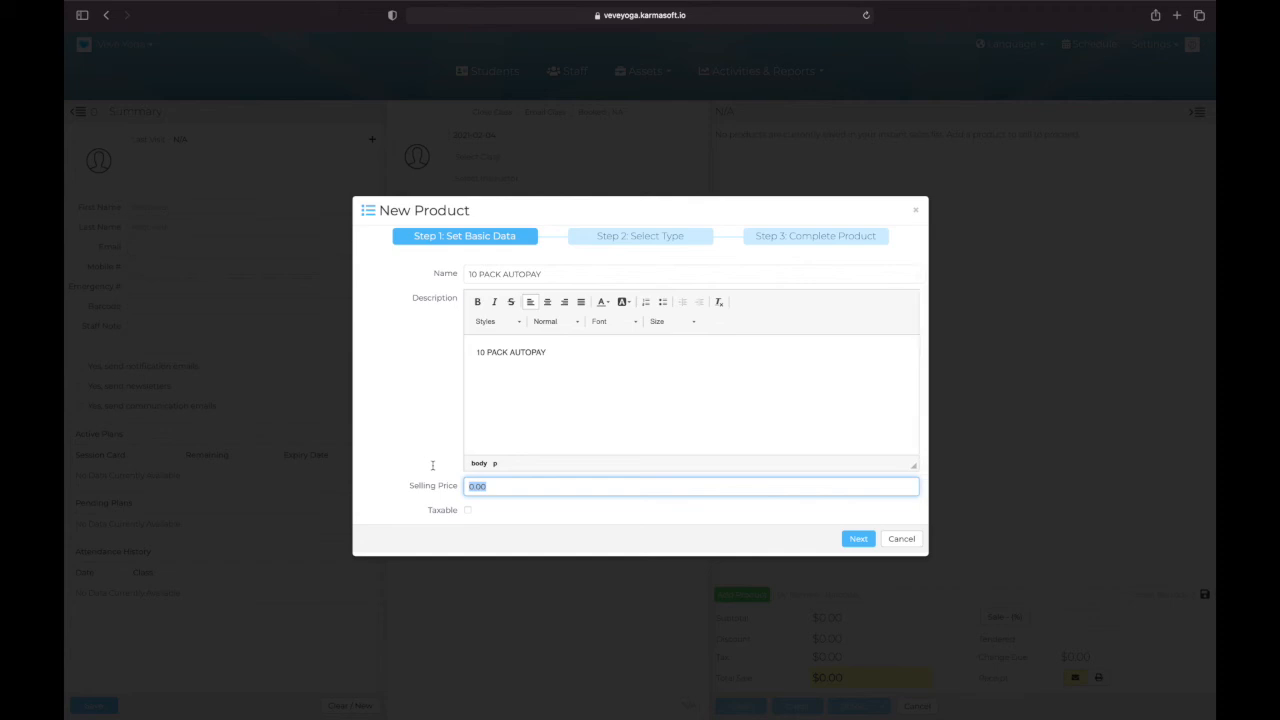
pyautogui.write('120')
pyautogui.click(858, 540)
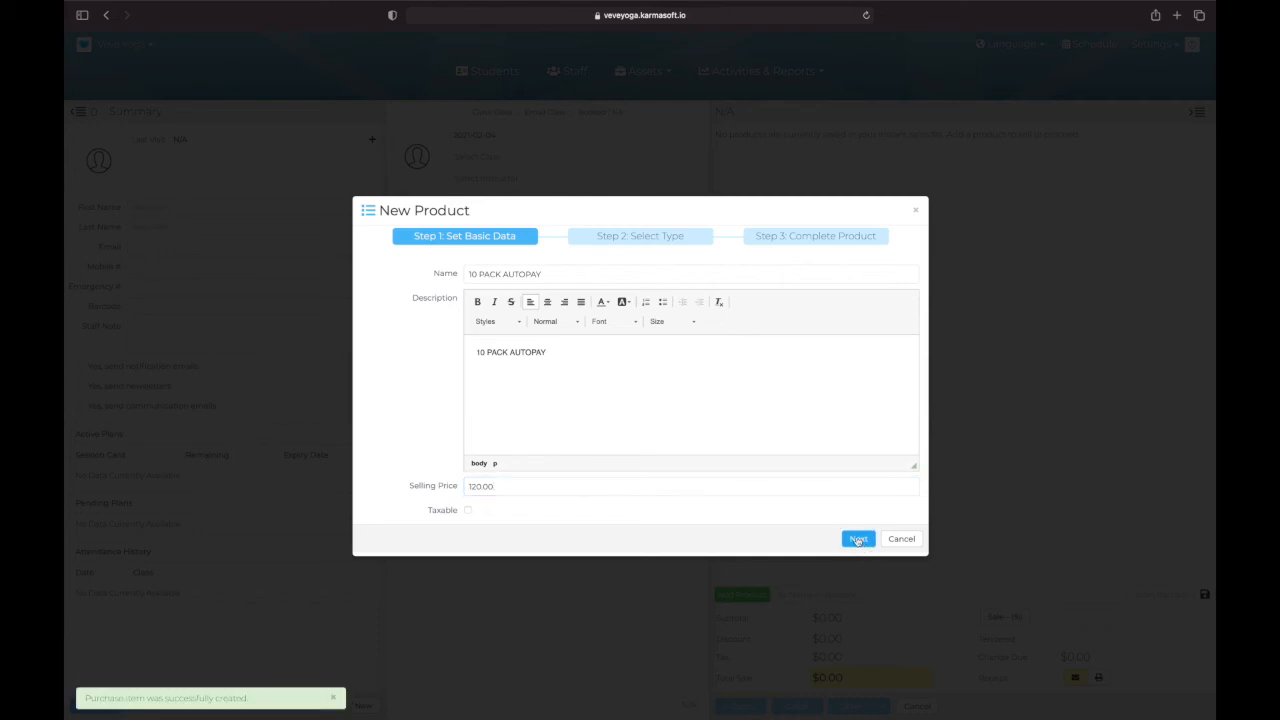
pyautogui.click(704, 299)
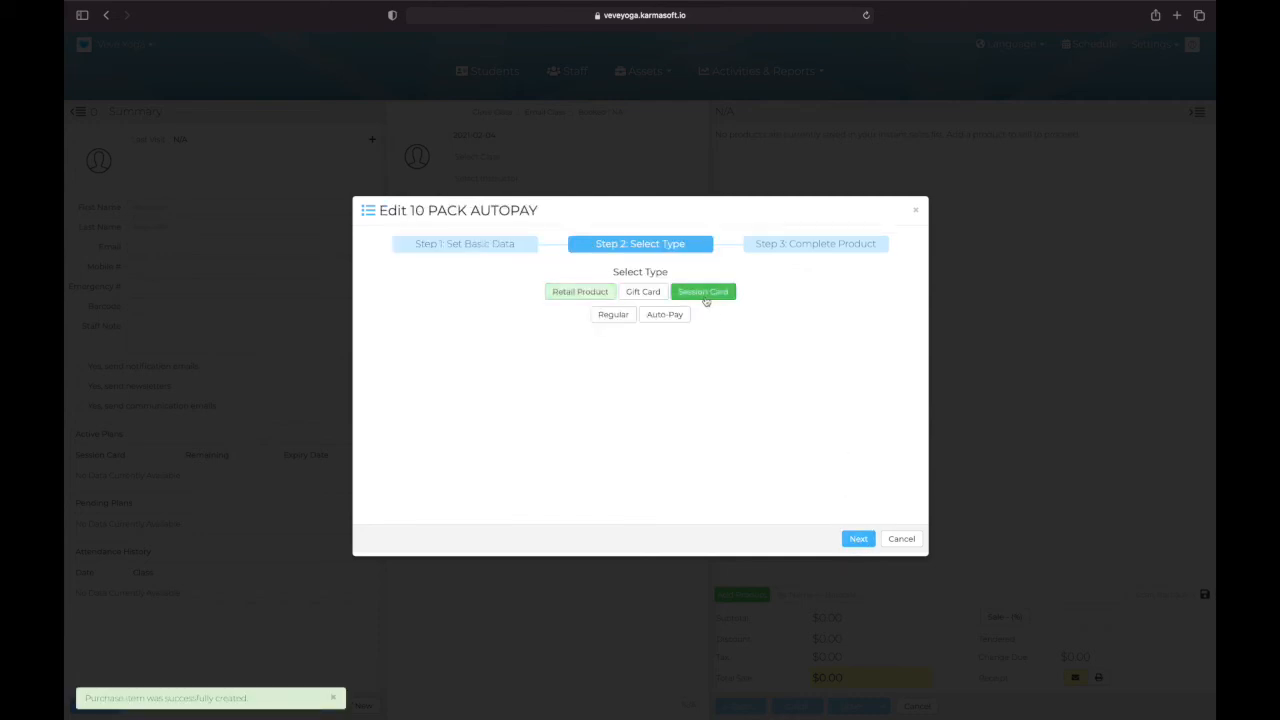
pyautogui.click(669, 319)
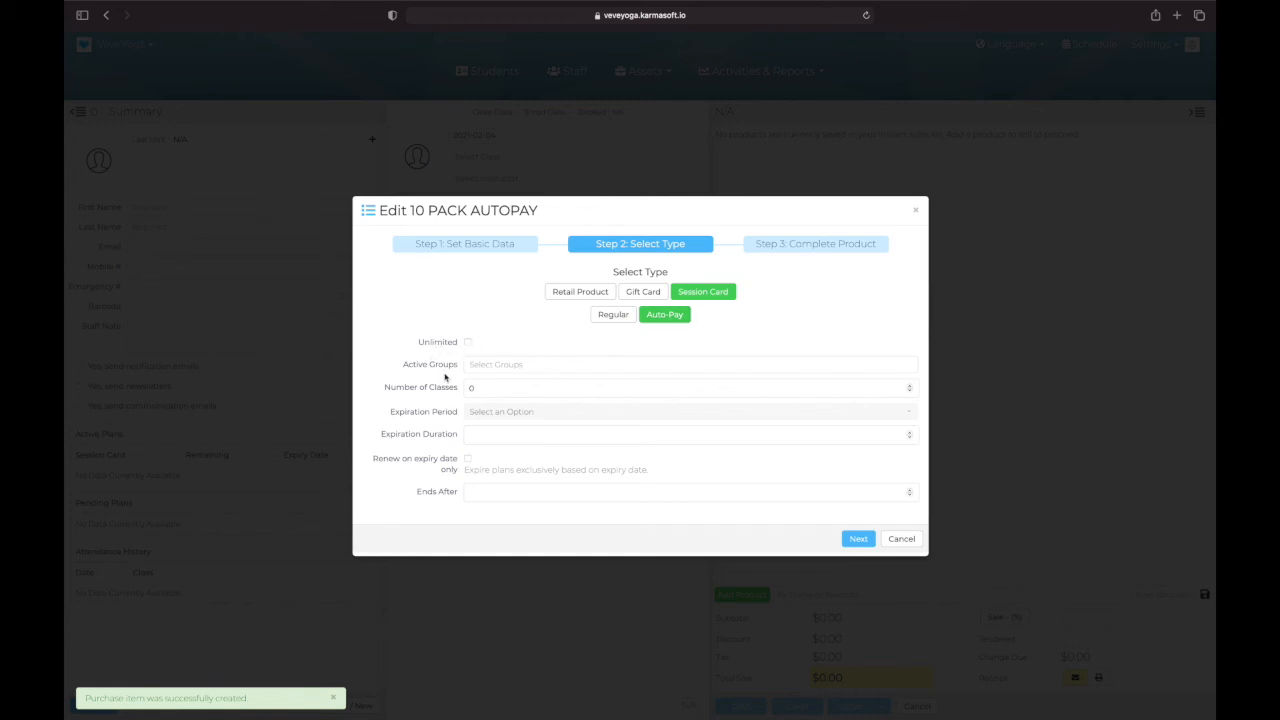
# Step: Add In-Studio Yoga Classes and Streaming Yoga Class as active groups and set the number of classes to 10
pyautogui.click(498, 367)
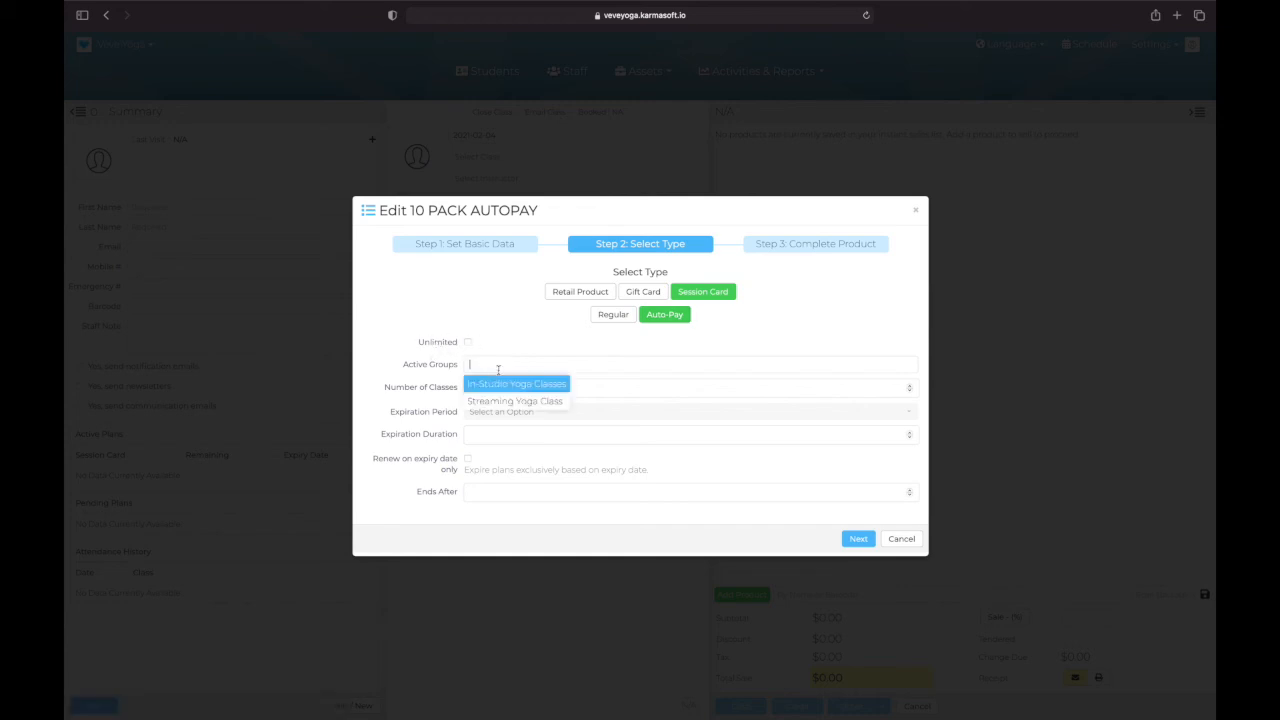
pyautogui.click(497, 383)
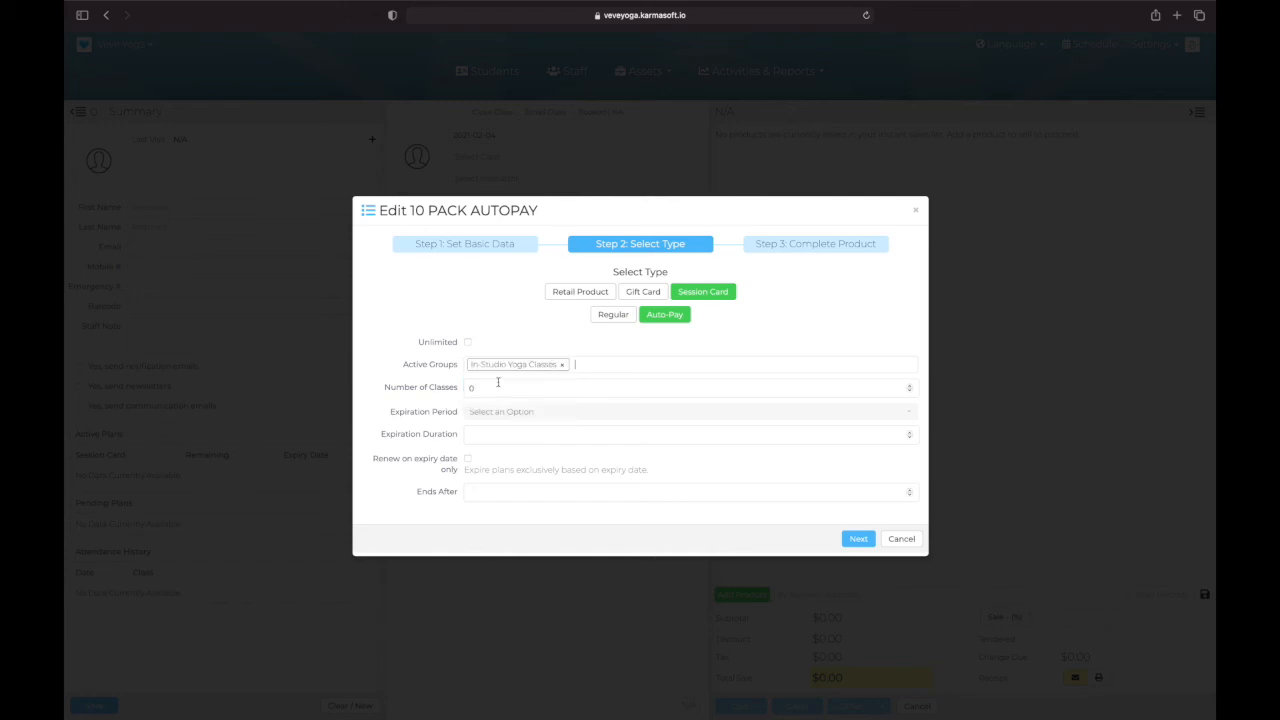
pyautogui.click(589, 364)
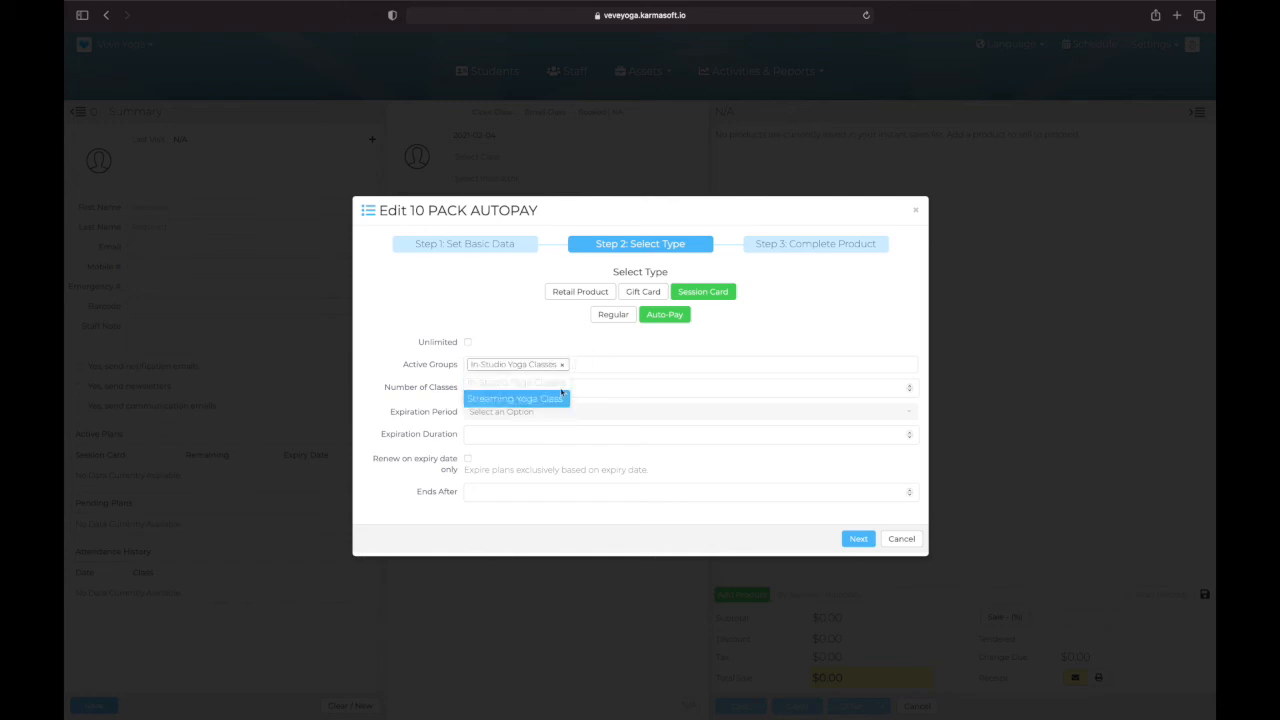
pyautogui.click(517, 400)
pyautogui.click(508, 389)
pyautogui.write('1')
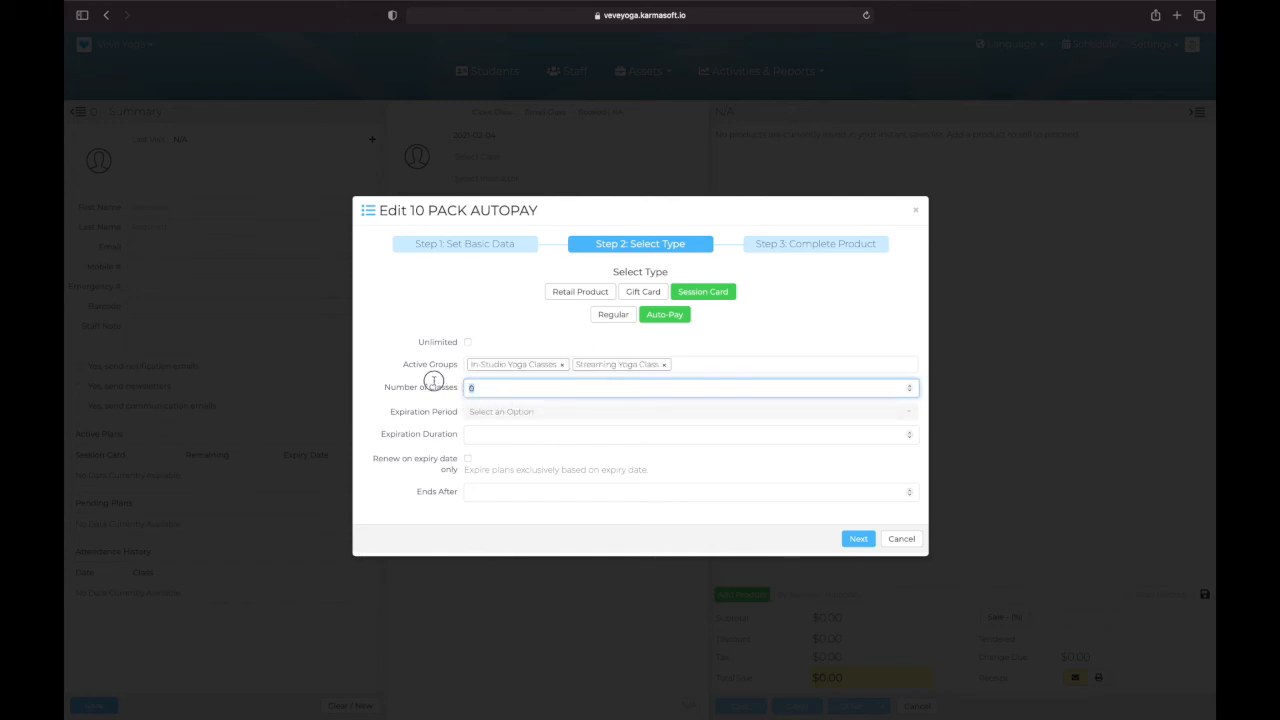
pyautogui.write('0')
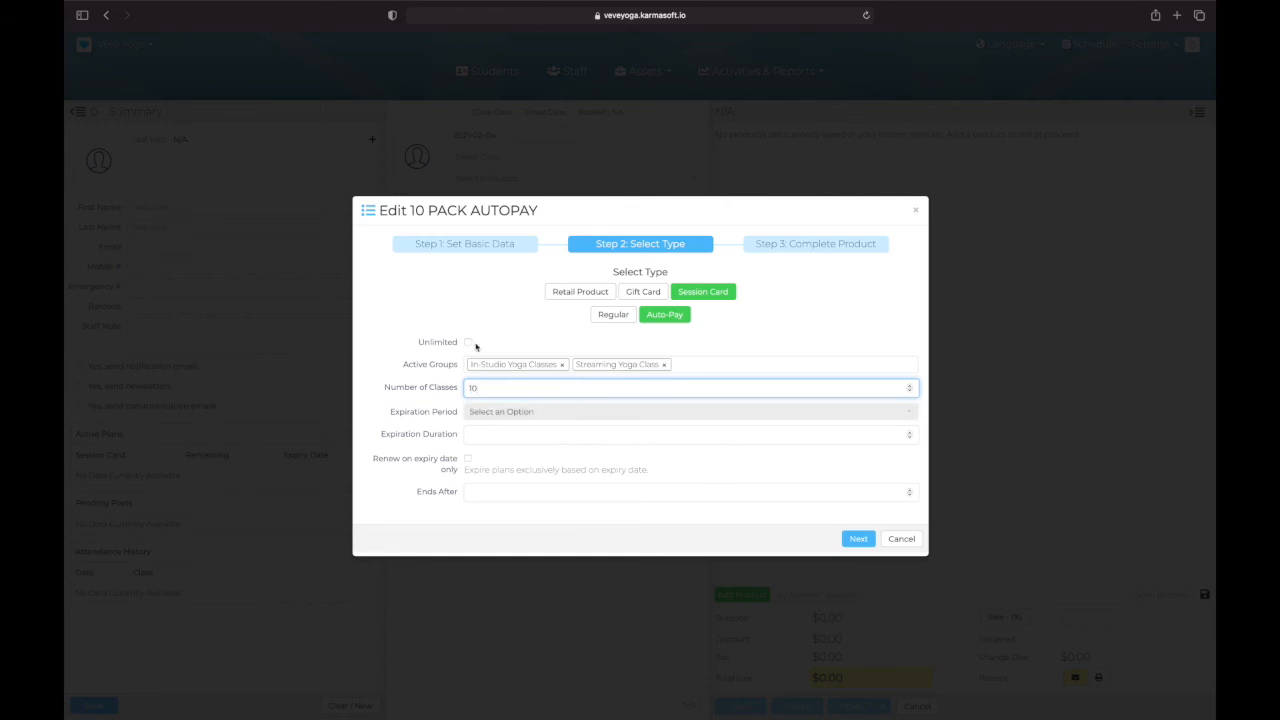
# Step: Set 10 PACK AUTOPAY to expire after 3 months and end after 20 renewals
pyautogui.click(500, 413)
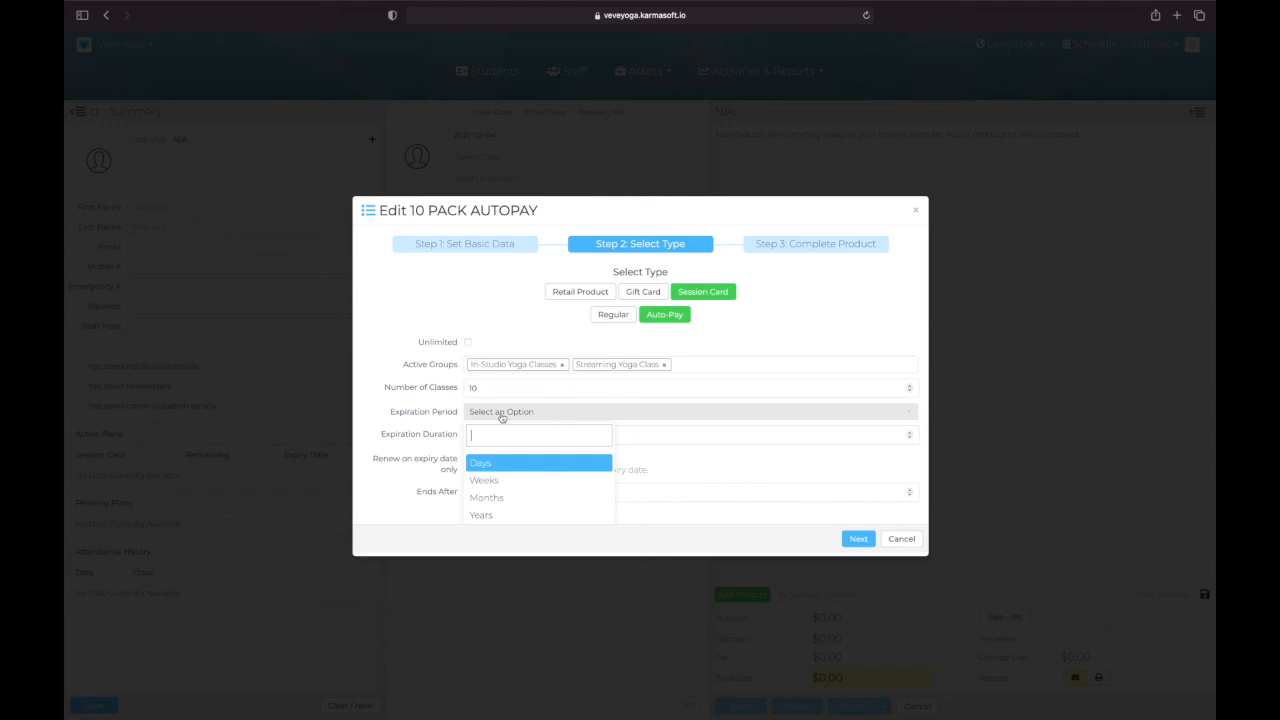
pyautogui.click(487, 498)
pyautogui.click(480, 436)
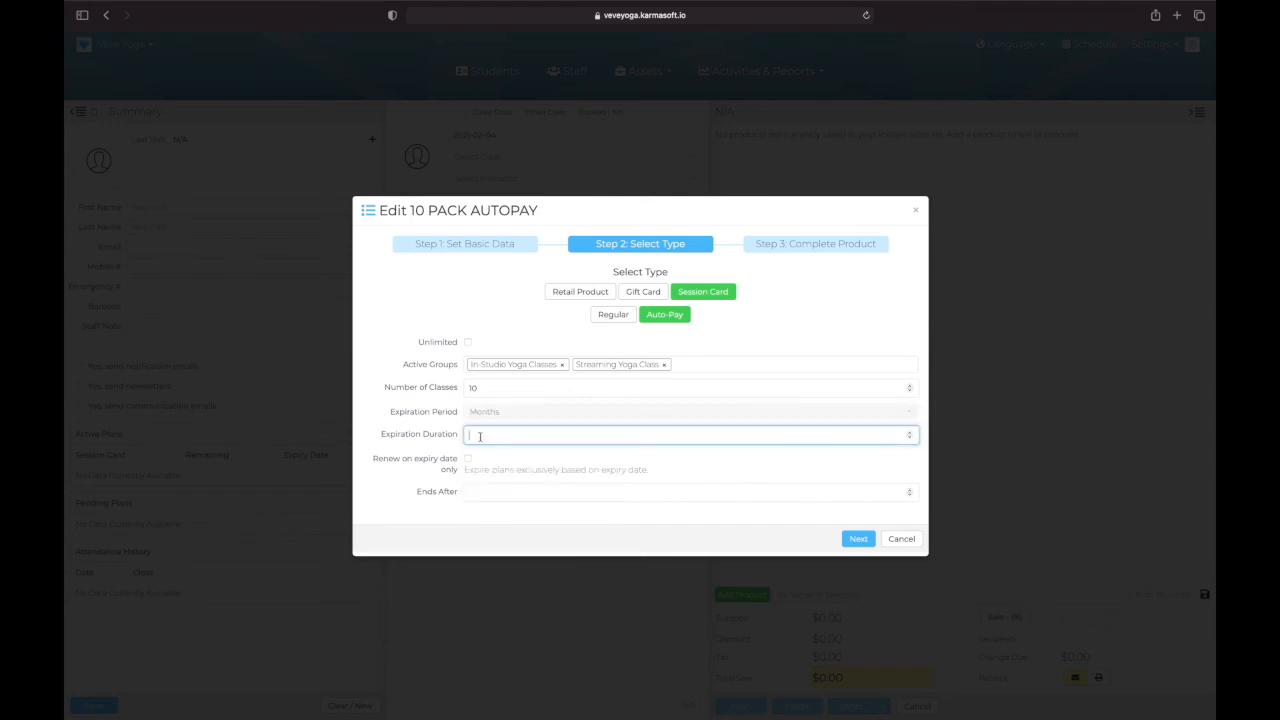
pyautogui.write('3')
pyautogui.click(477, 491)
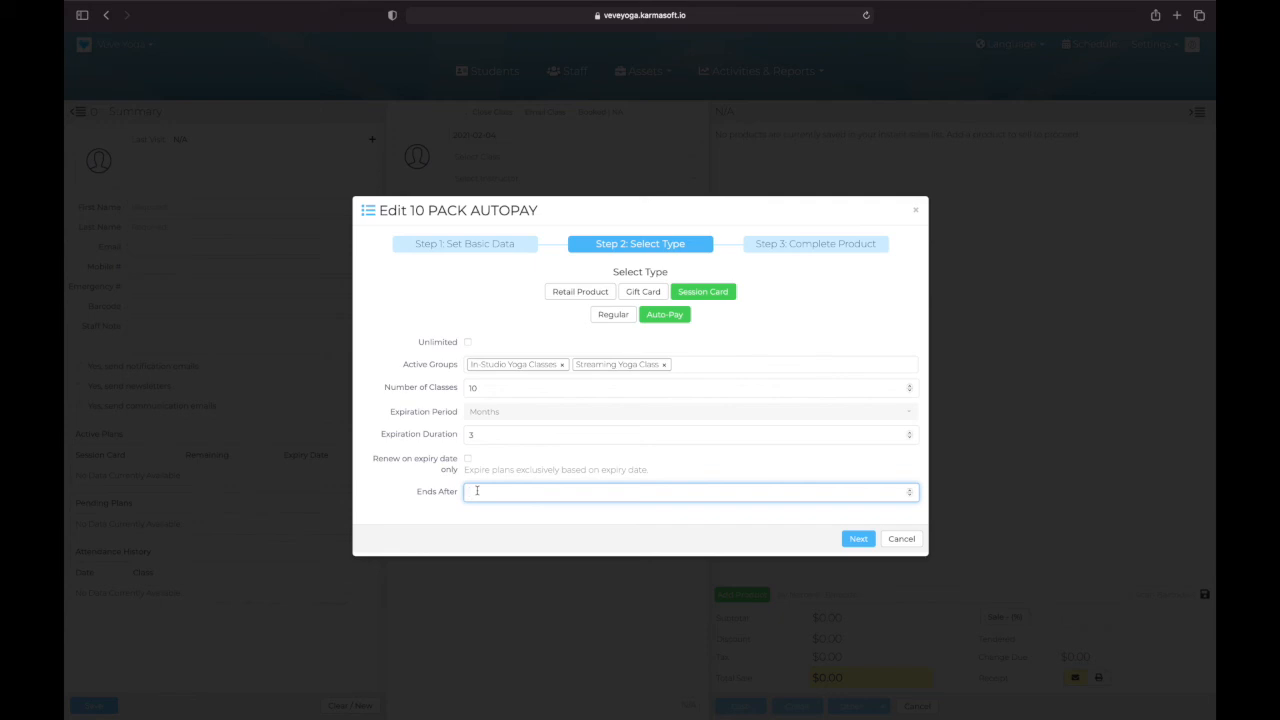
pyautogui.write('20')
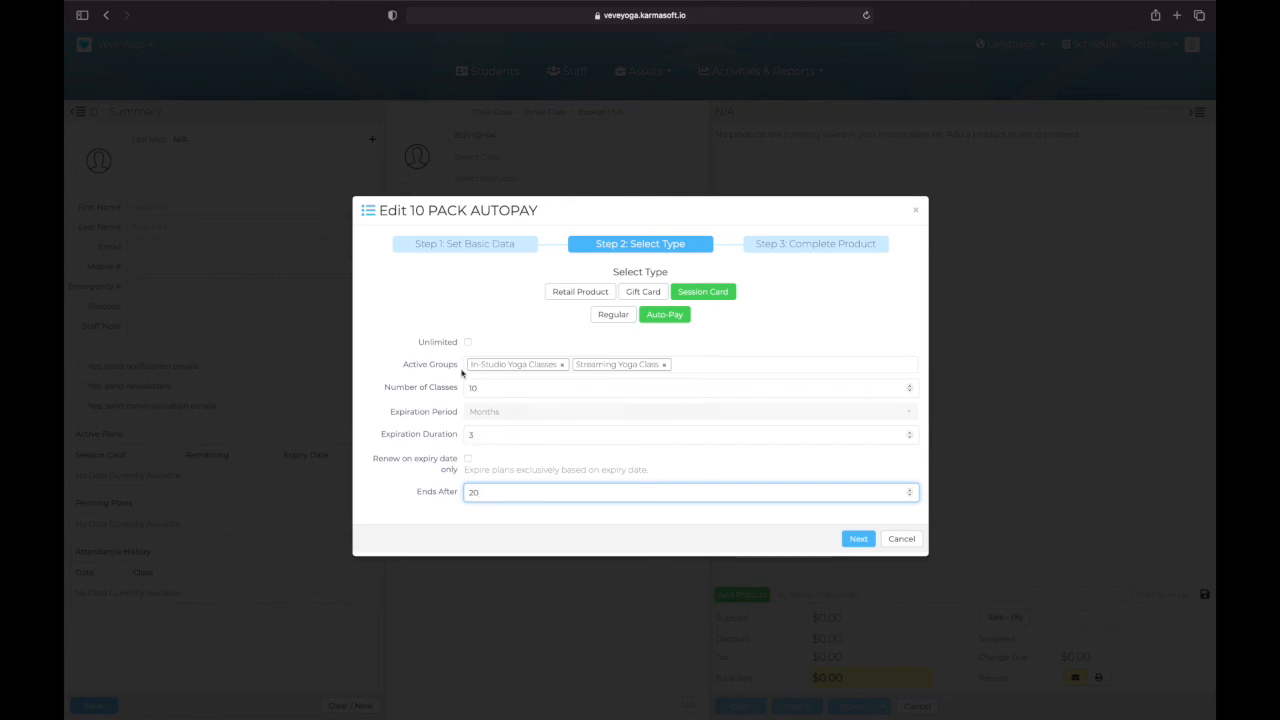
# Step: Change the 10 PACK AUTOPAY expiration duration to 1 month and enable renewal on expiry date only
pyautogui.click(492, 414)
pyautogui.click(492, 414)
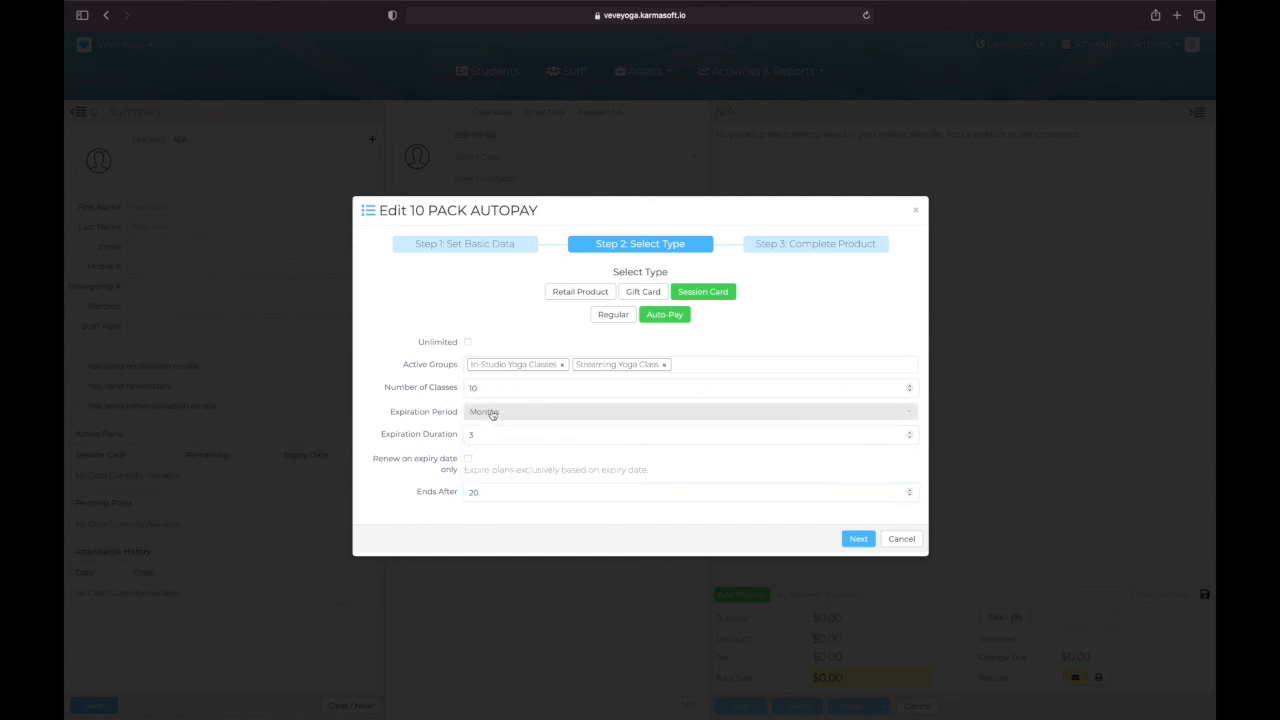
pyautogui.click(418, 431)
pyautogui.write('1')
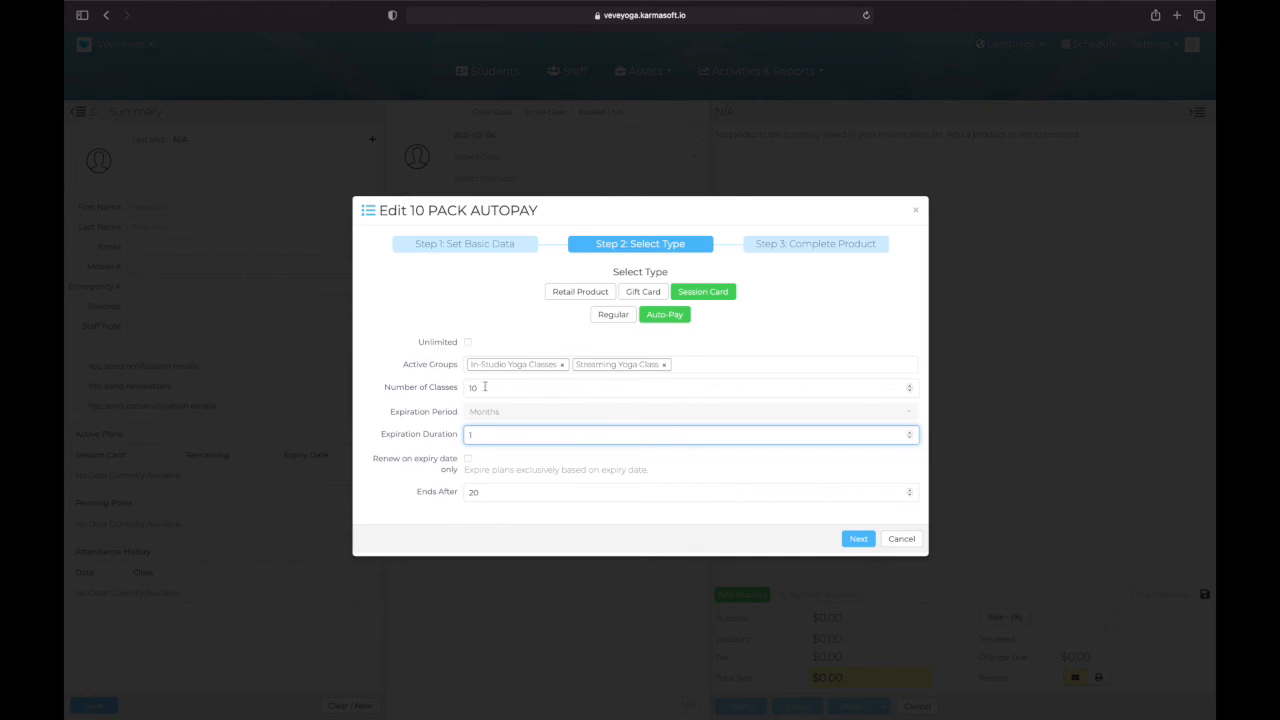
pyautogui.click(467, 459)
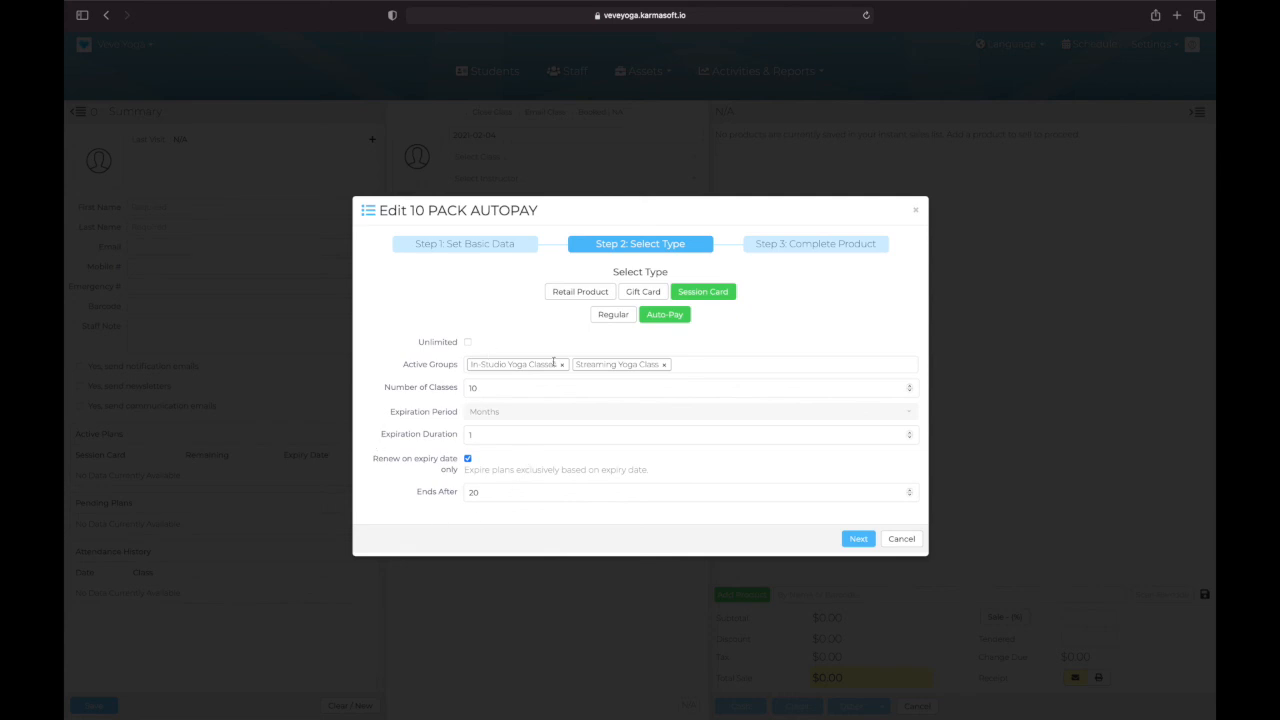
# Step: Continue to the final product stage, save 10 PACK AUTOPAY with Sell Online enabled, and return to the product list
pyautogui.click(858, 539)
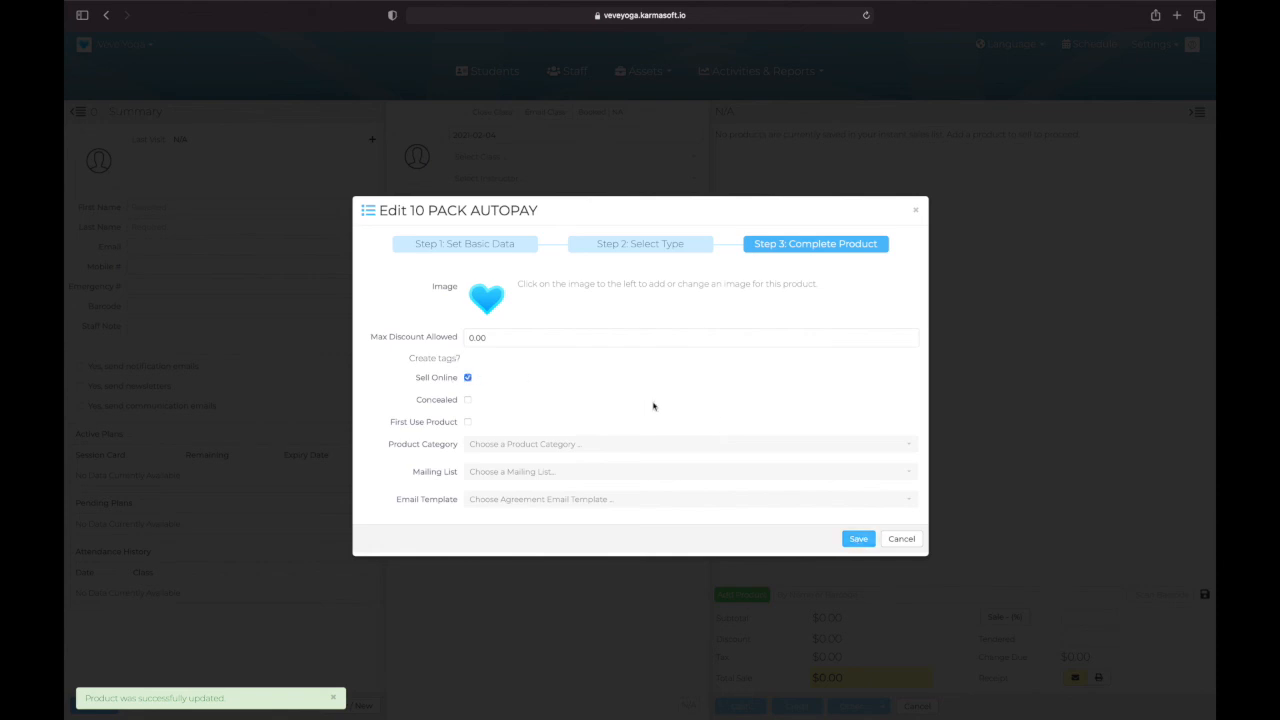
pyautogui.click(859, 539)
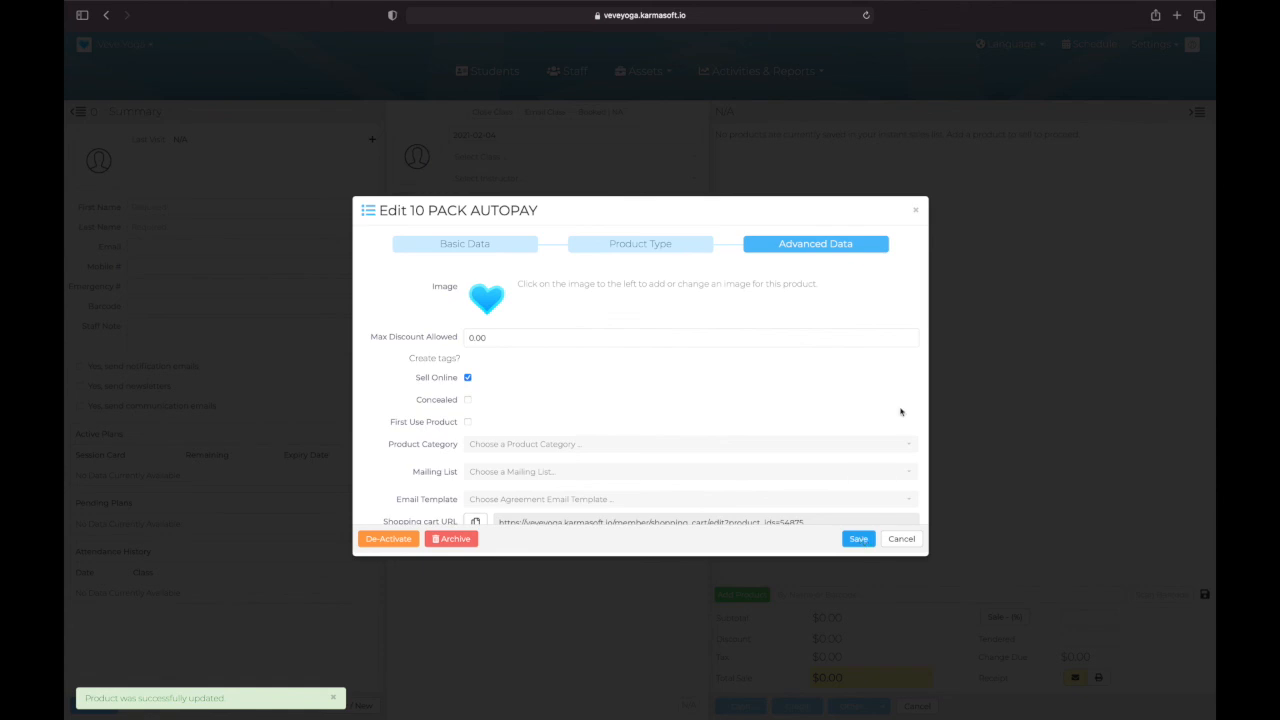
pyautogui.click(908, 545)
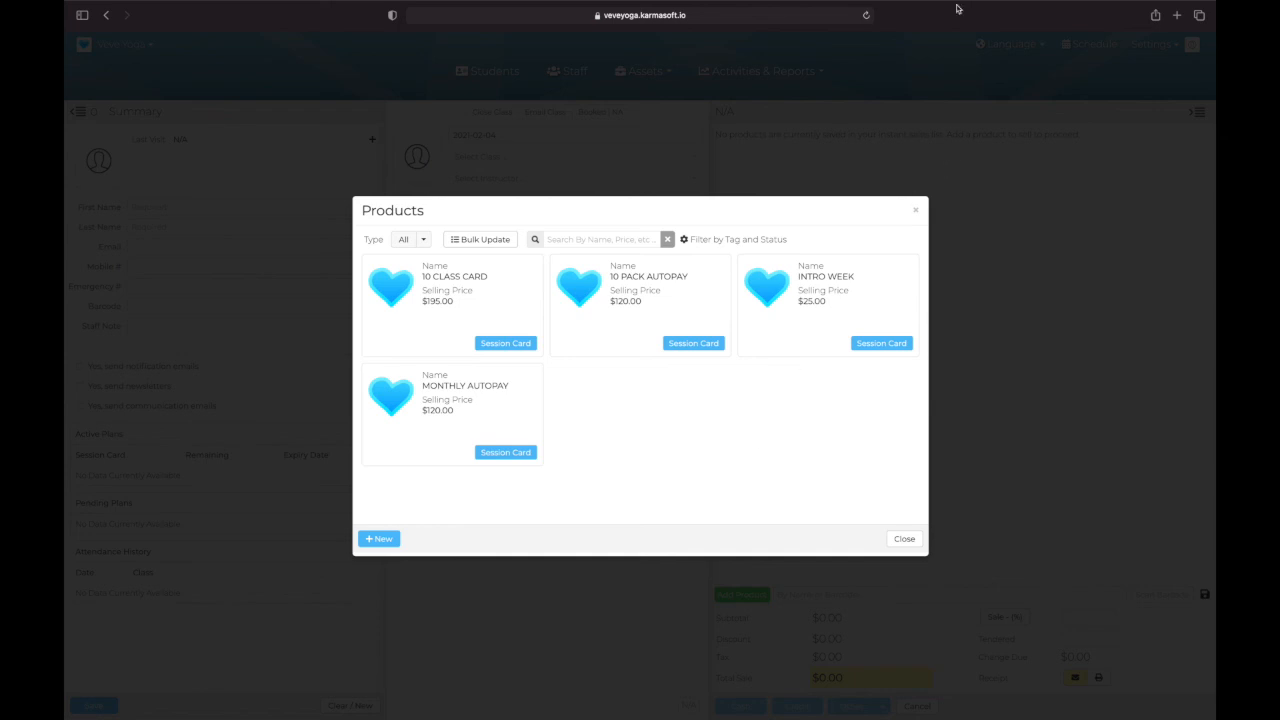
pyautogui.moveTo(944, 5)
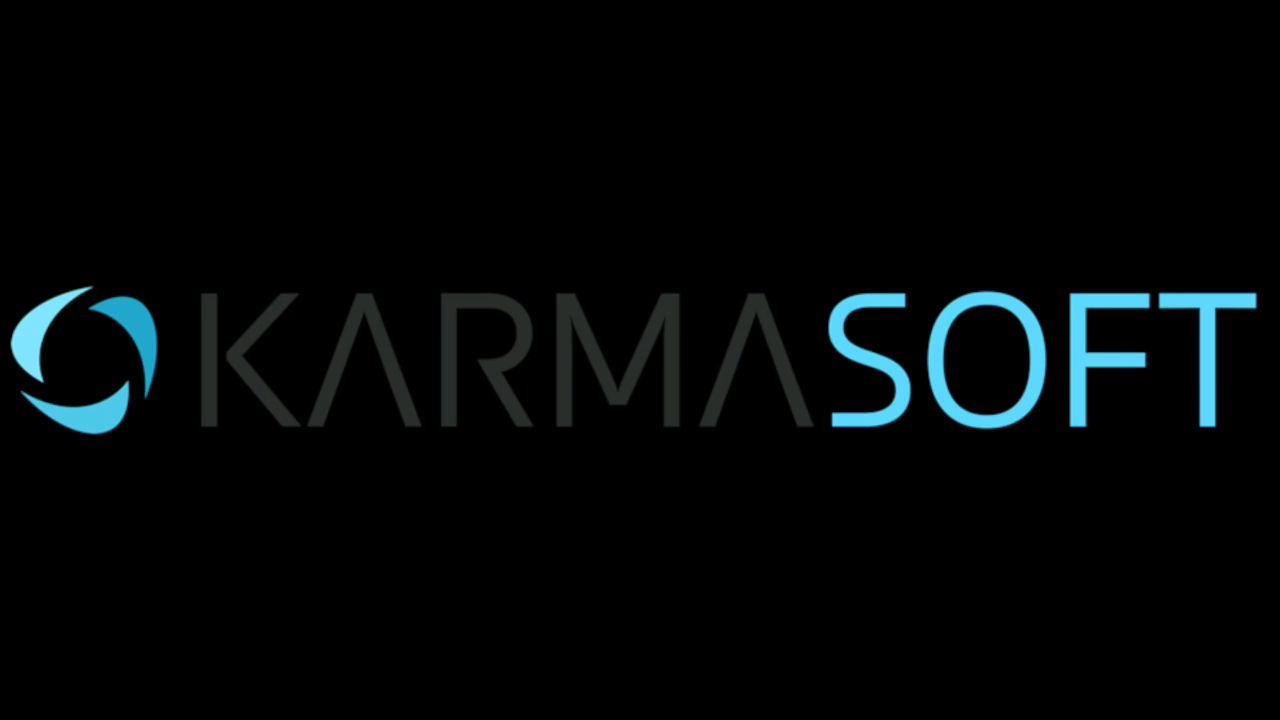